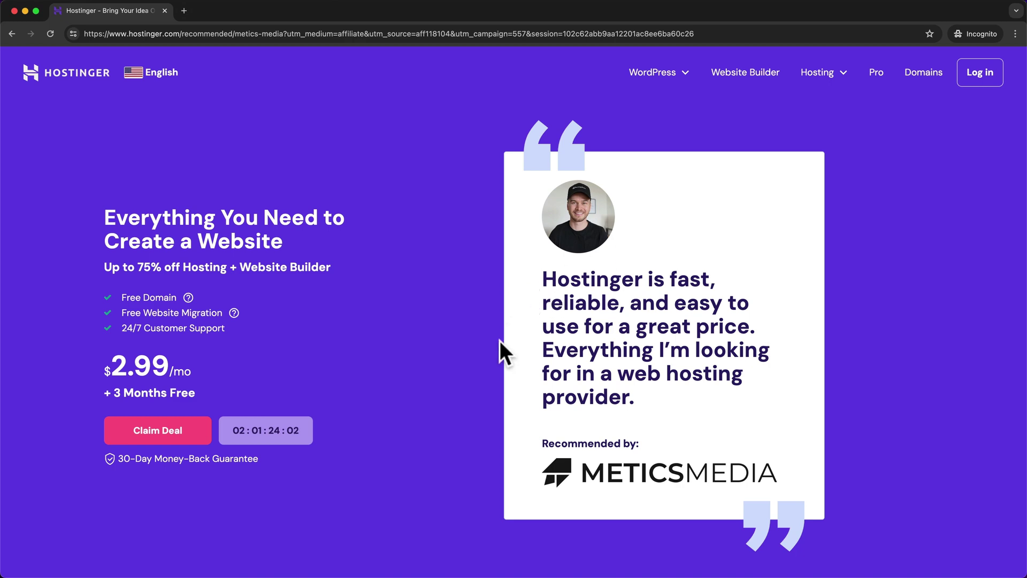
- Choose the Business web hosting plan from the Hostinger deal and select the 12-month billing period
scroll(500, 340, down, 1)
click(167, 428)
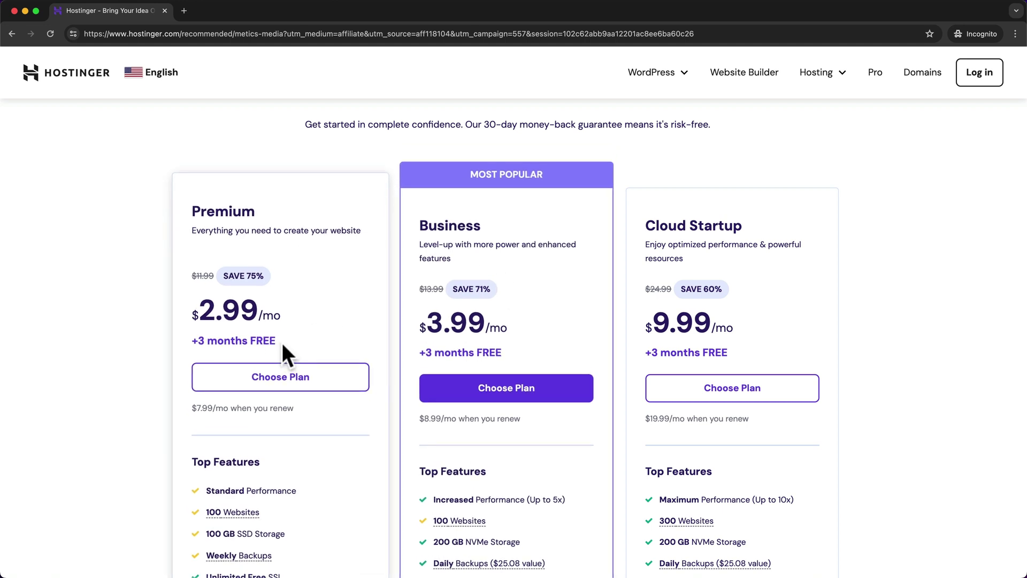
click(516, 392)
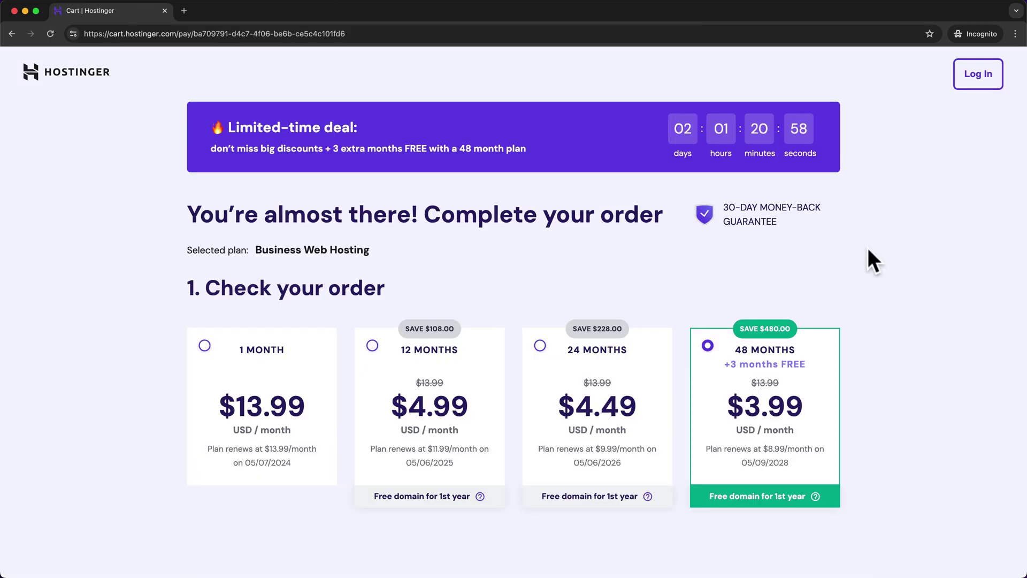
scroll(868, 248, down, 2)
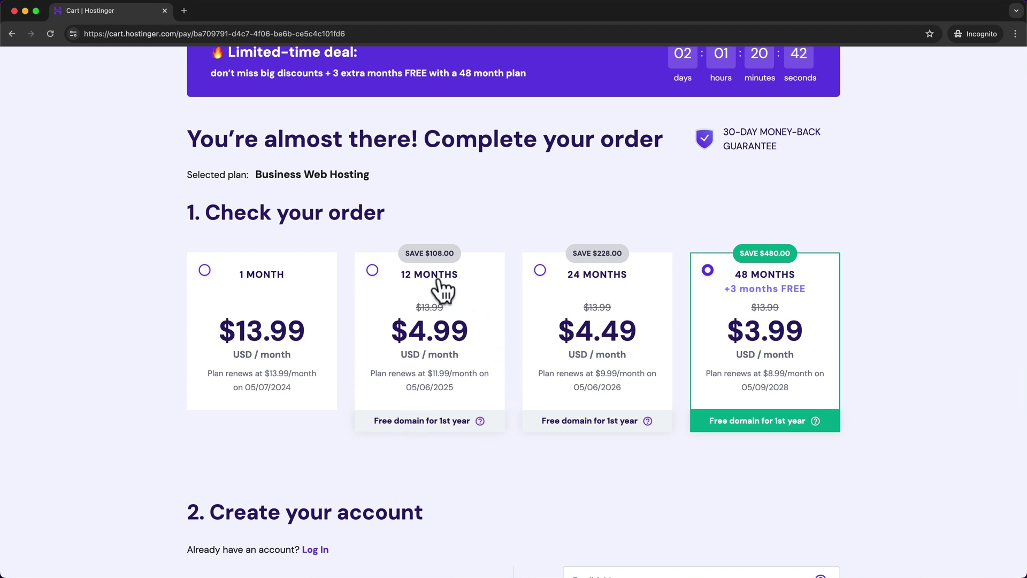
click(374, 271)
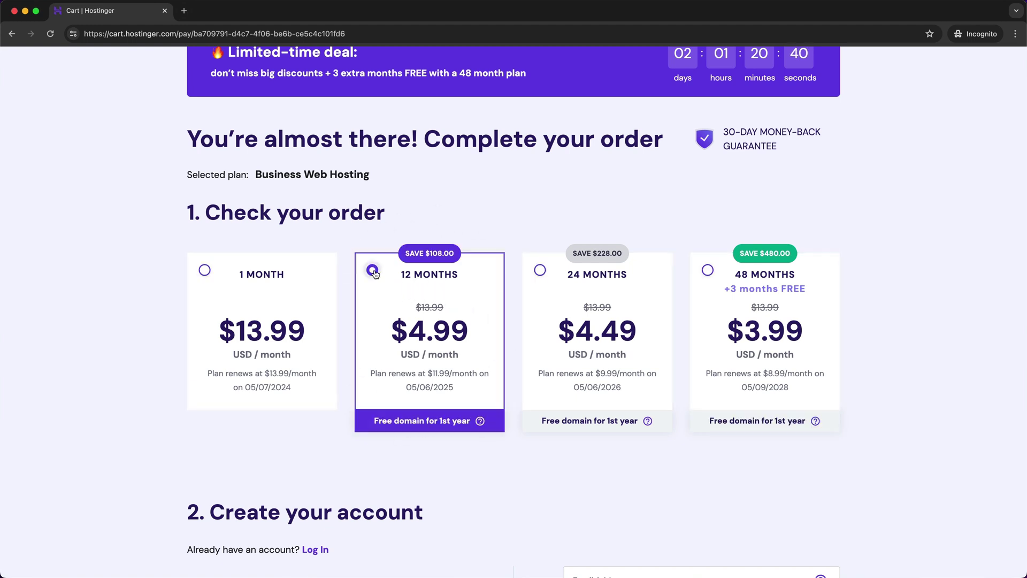
- Apply the coupon code METICSMEDIA to the hosting order and review the available payment methods
scroll(375, 271, down, 5)
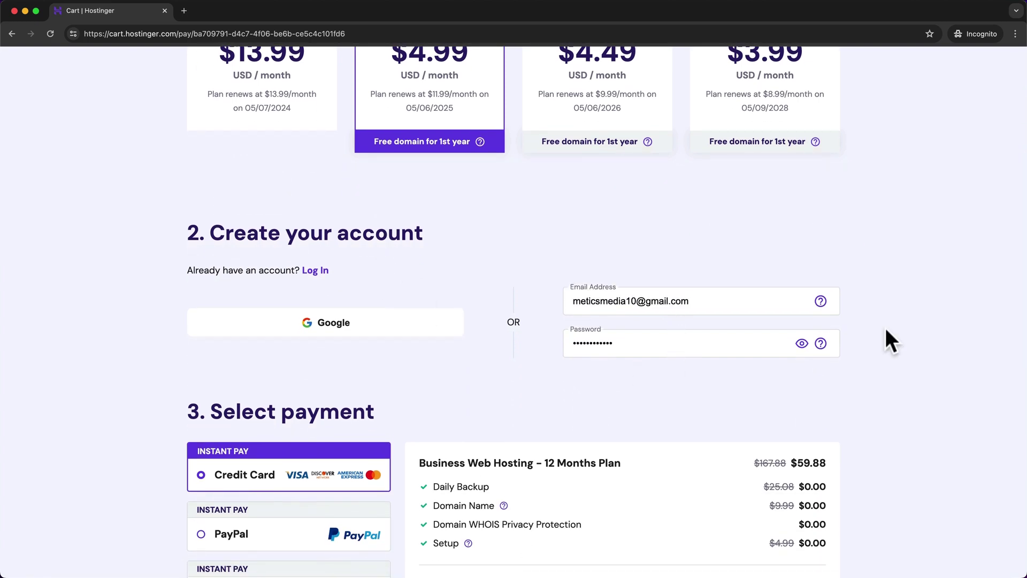
scroll(885, 327, down, 5)
scroll(535, 290, down, 2)
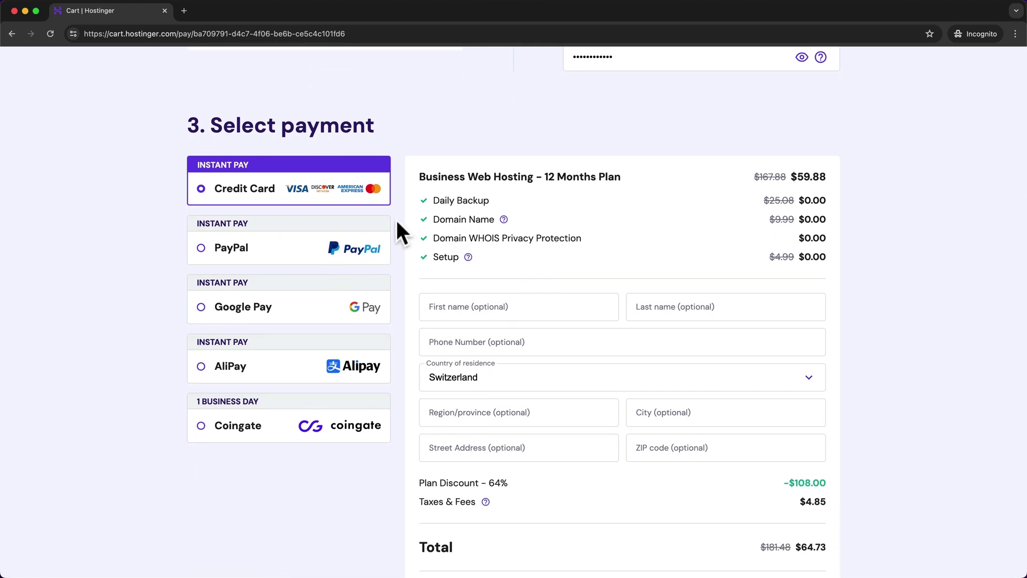
scroll(473, 244, down, 6)
scroll(476, 241, down, 1)
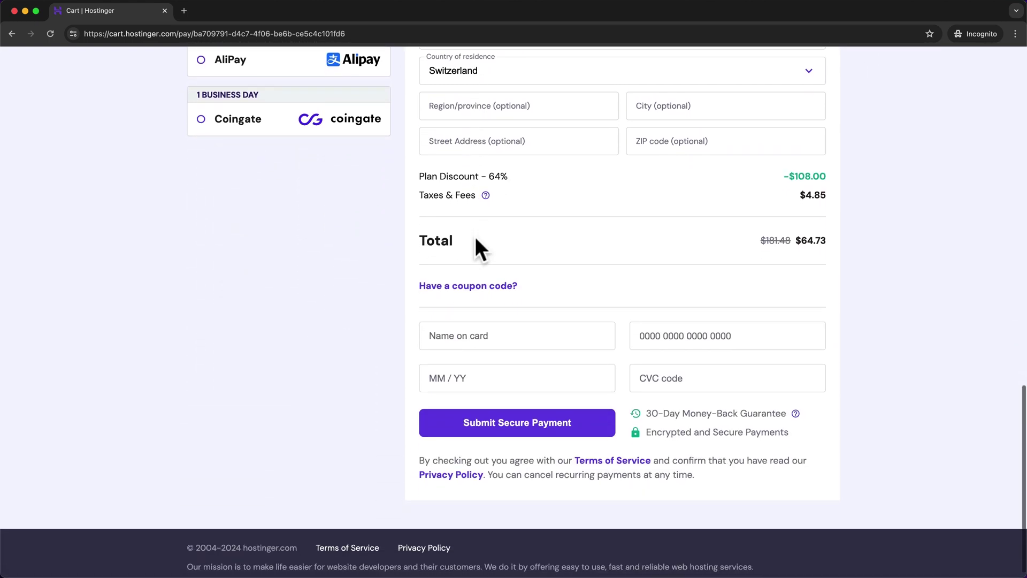
click(467, 287)
click(506, 320)
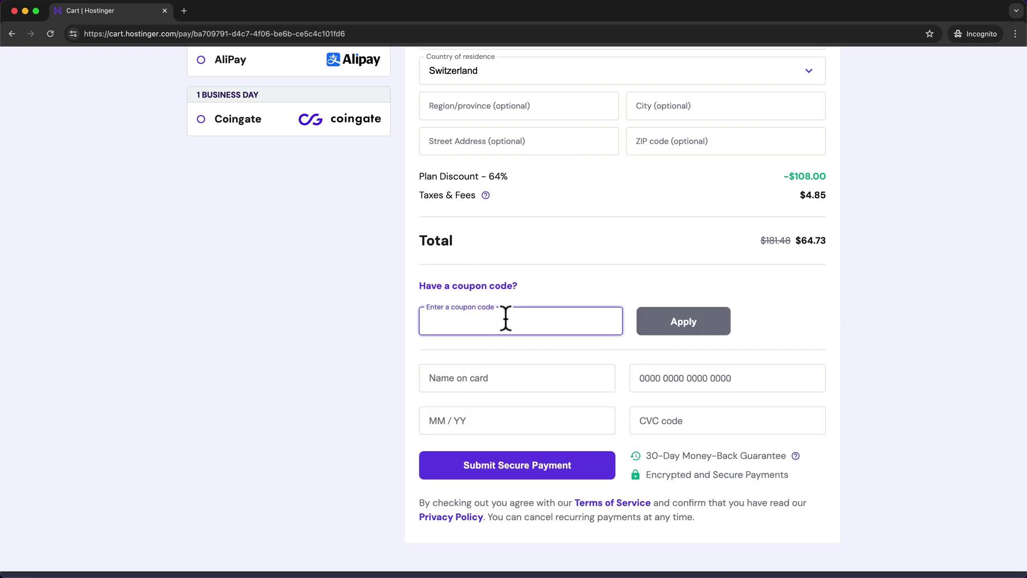
text(METICSMEDIA)
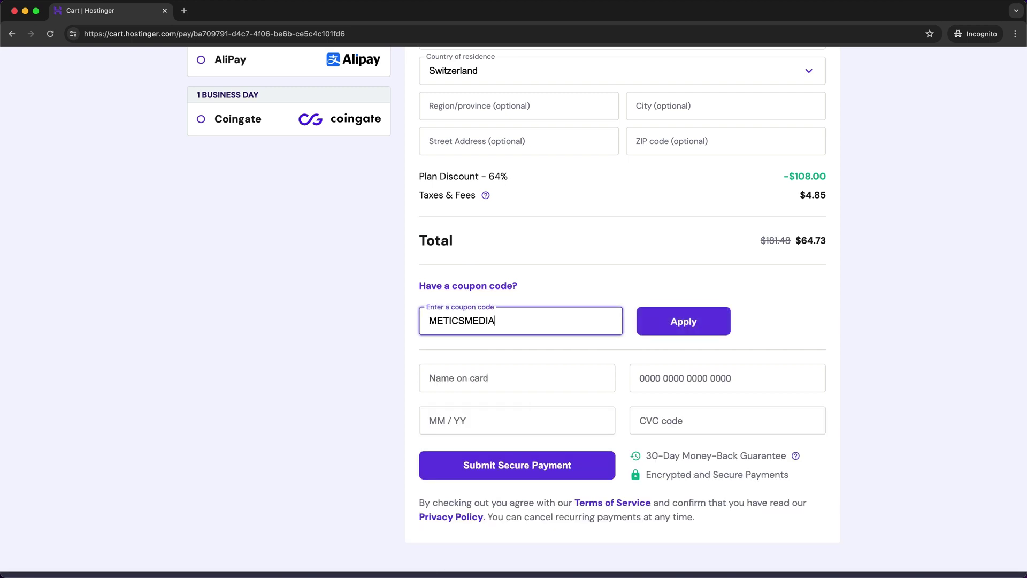
click(691, 327)
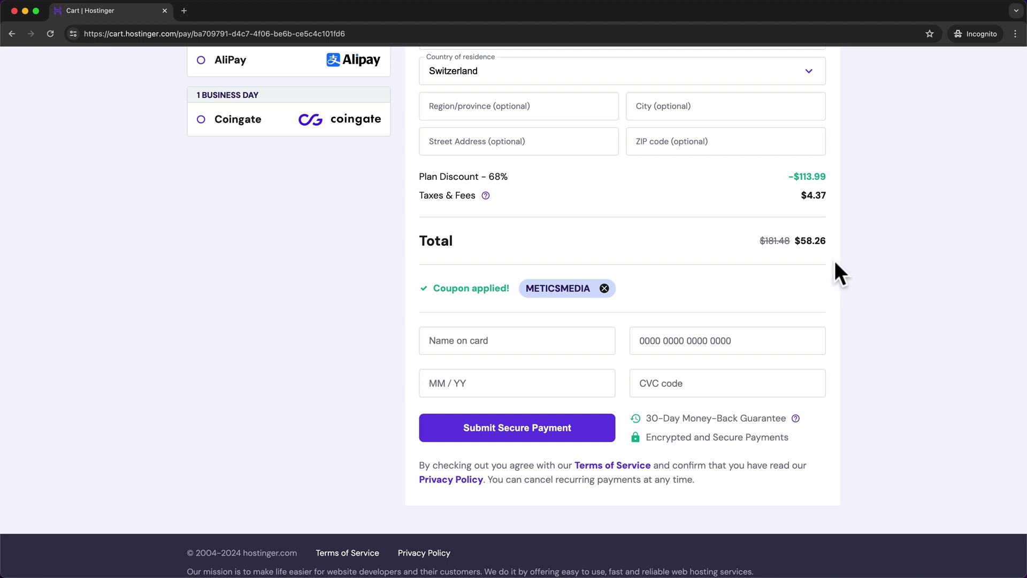
scroll(835, 261, up, 5)
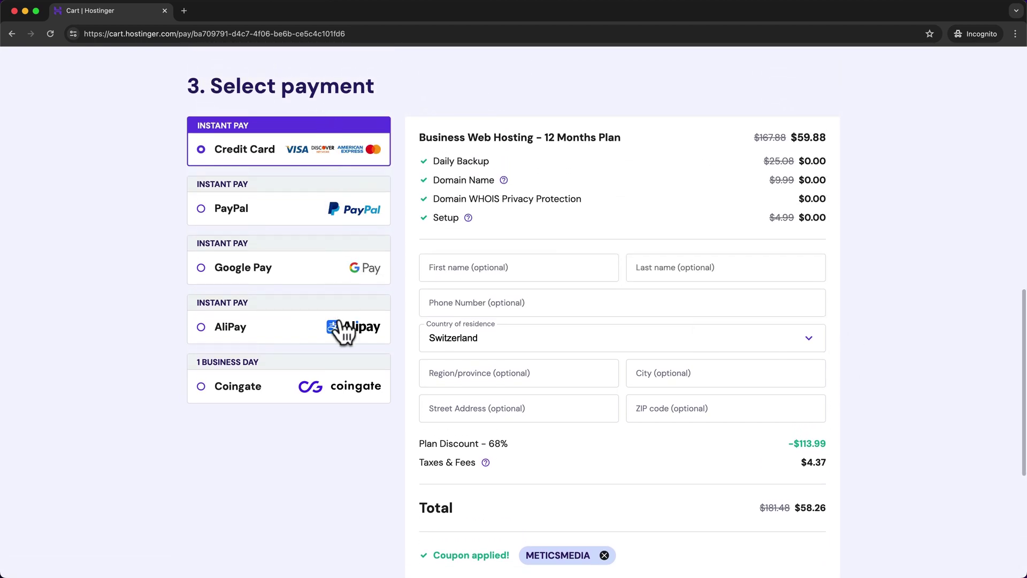
scroll(595, 320, down, 4)
scroll(619, 280, down, 1)
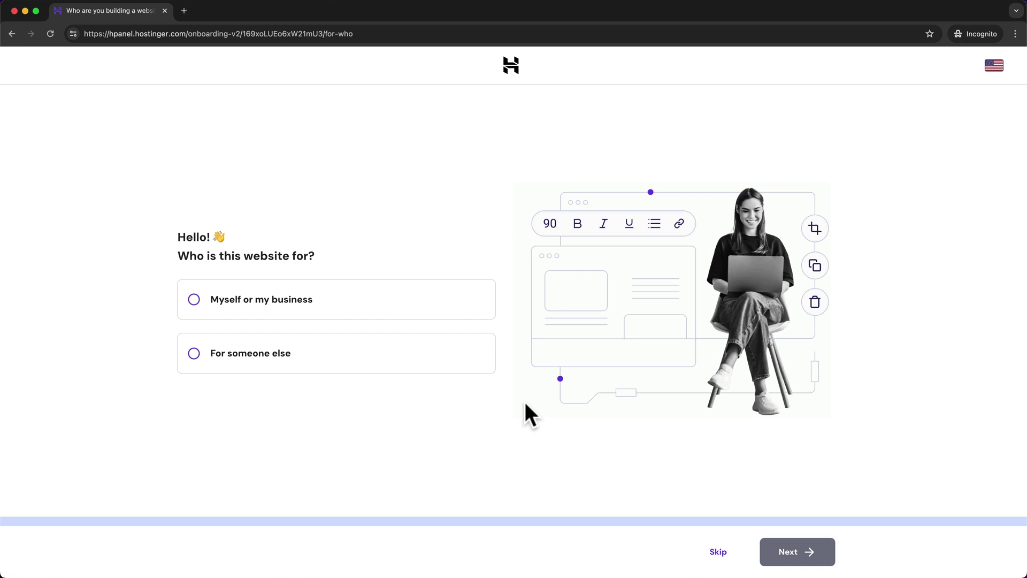
- Leave the onboarding and verify the account's email address through Hostinger's verification message in Gmail
click(513, 69)
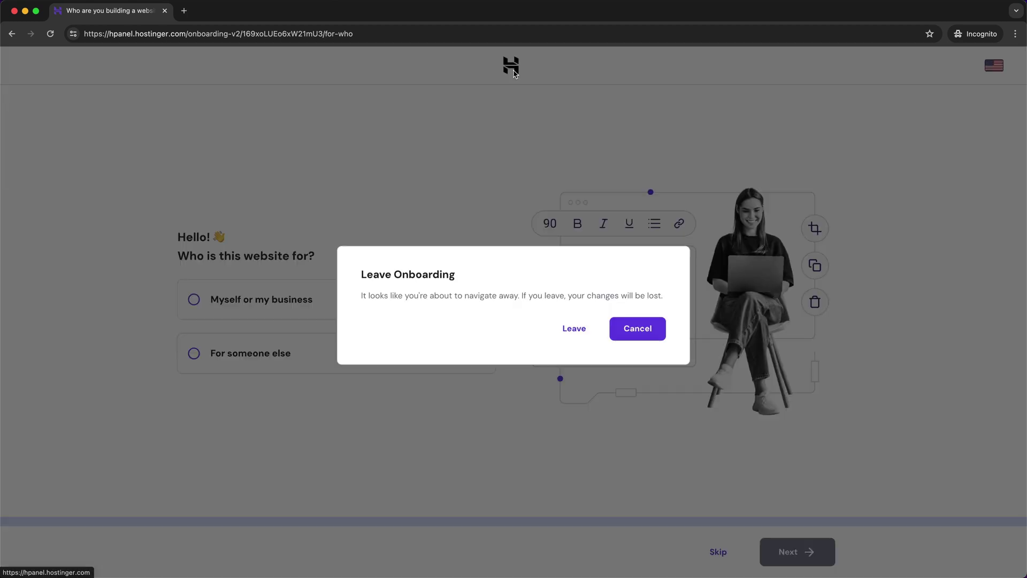
click(578, 331)
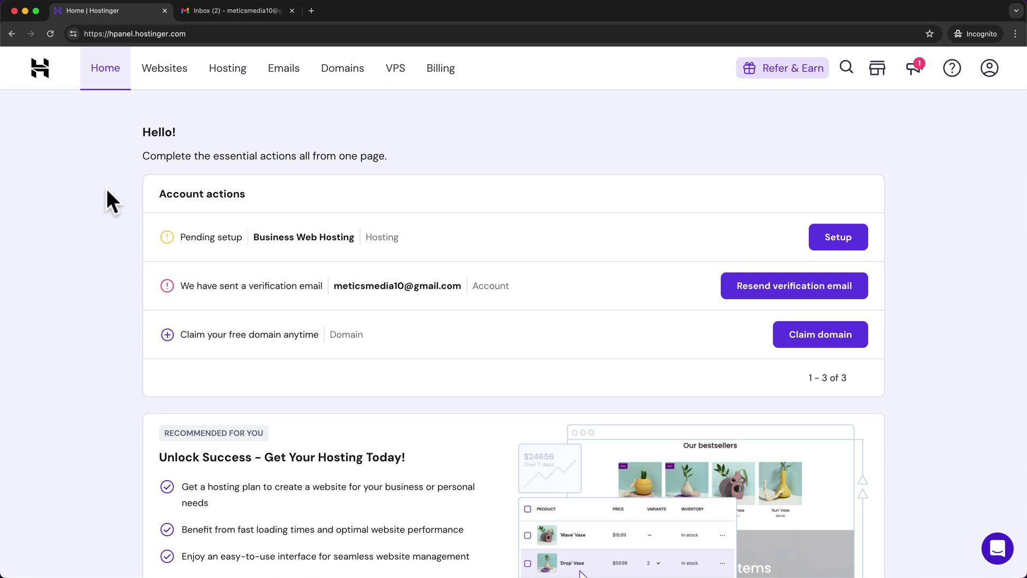
drag(279, 286, 428, 289)
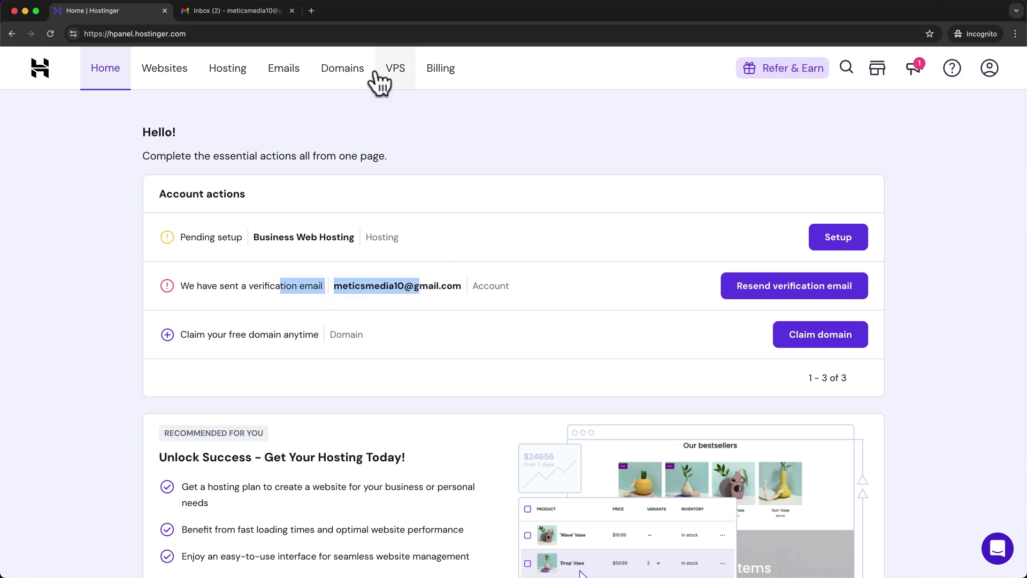
click(258, 13)
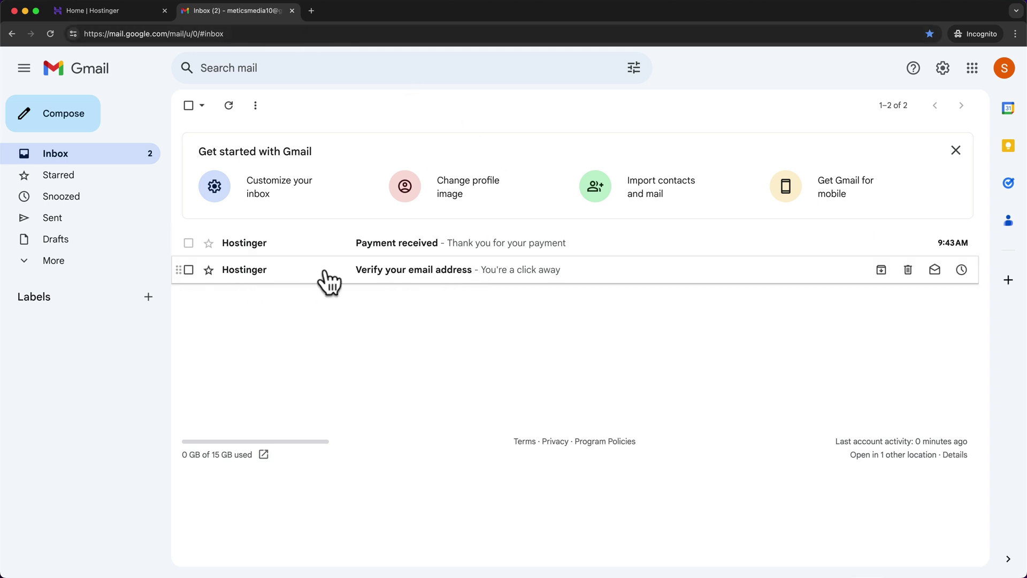
click(470, 274)
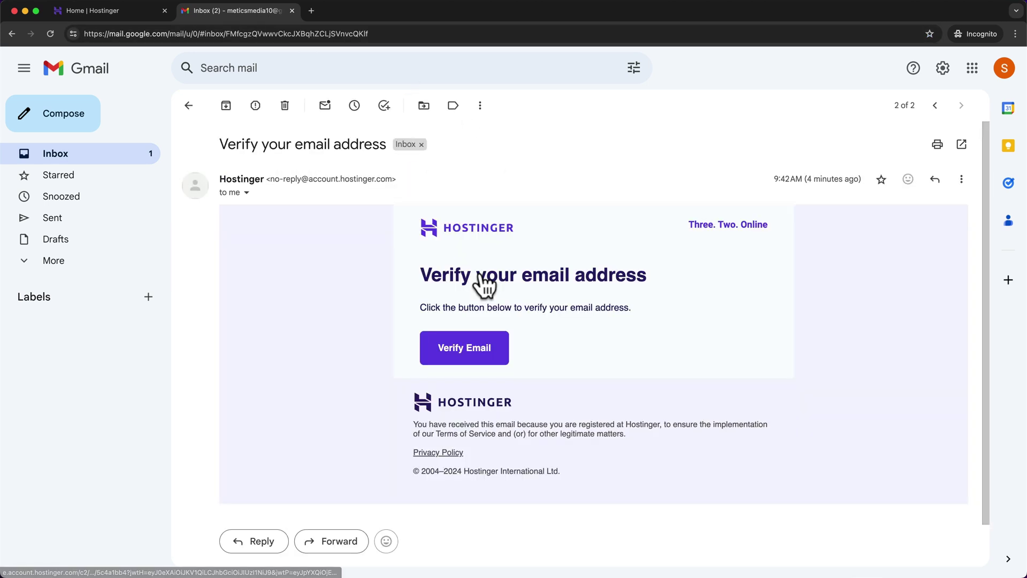
click(473, 353)
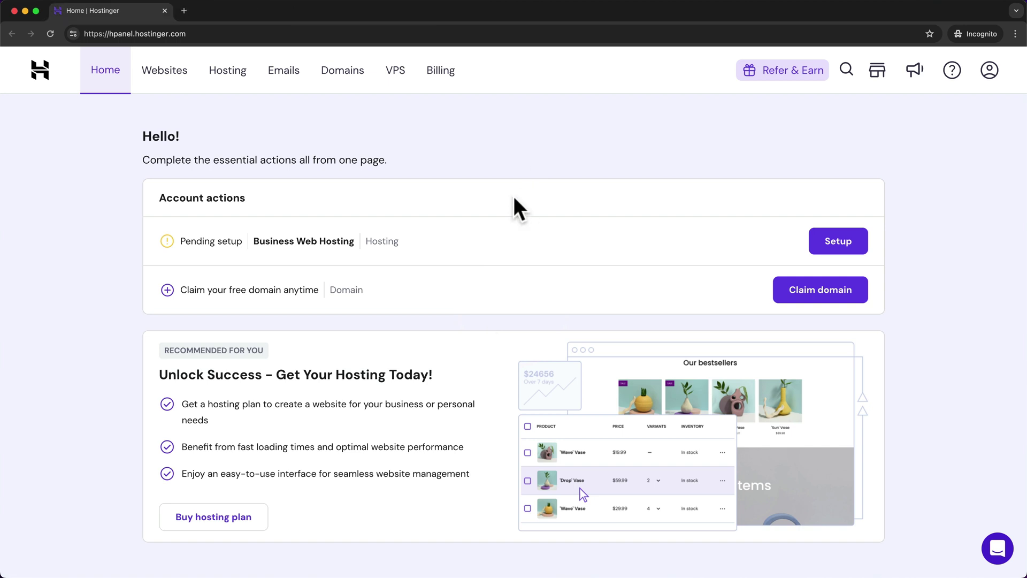
- Start the pending Business Web Hosting setup, skip the question about who the website is for, and choose to migrate a website
drag(257, 241, 348, 241)
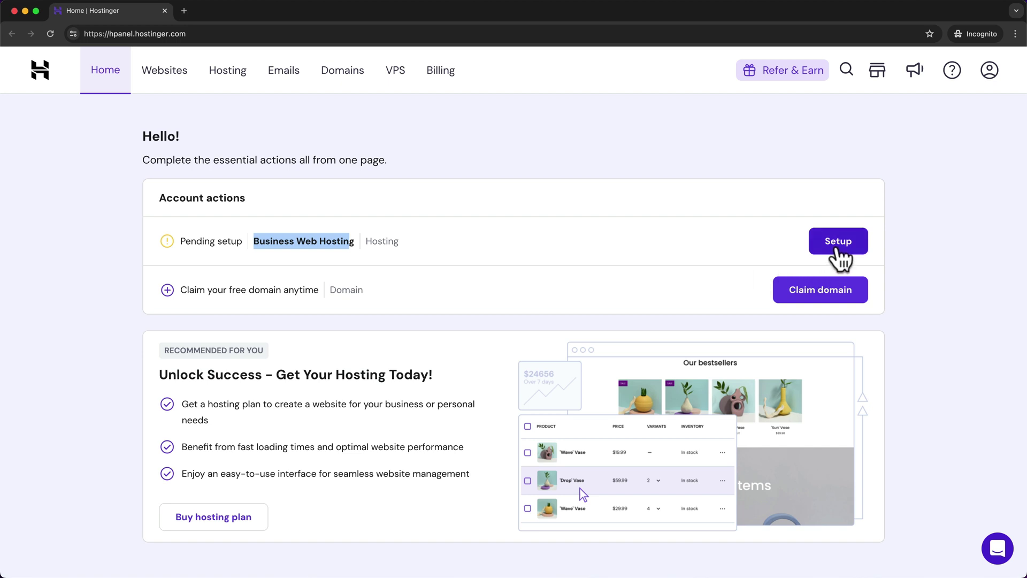
click(838, 249)
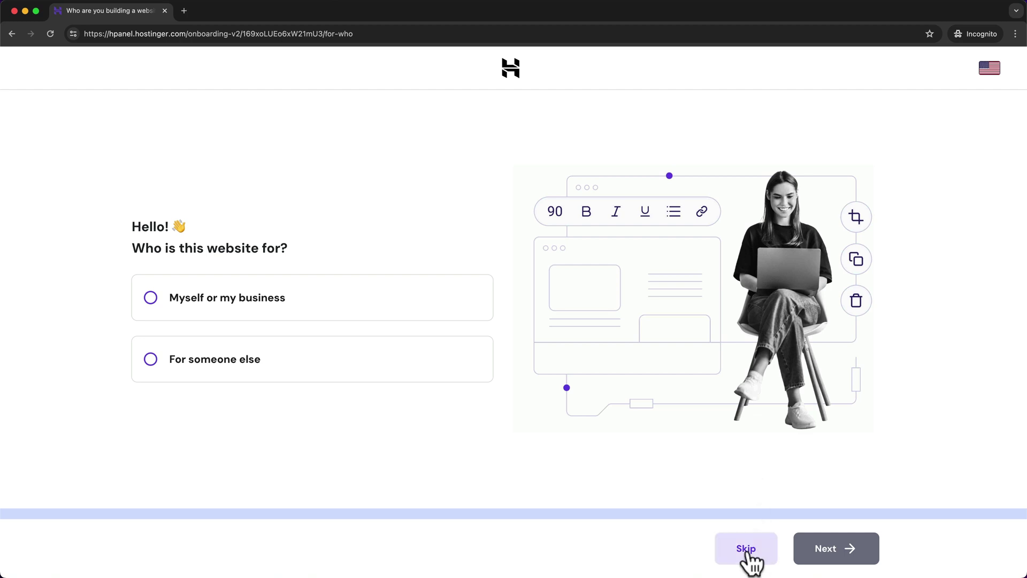
click(749, 552)
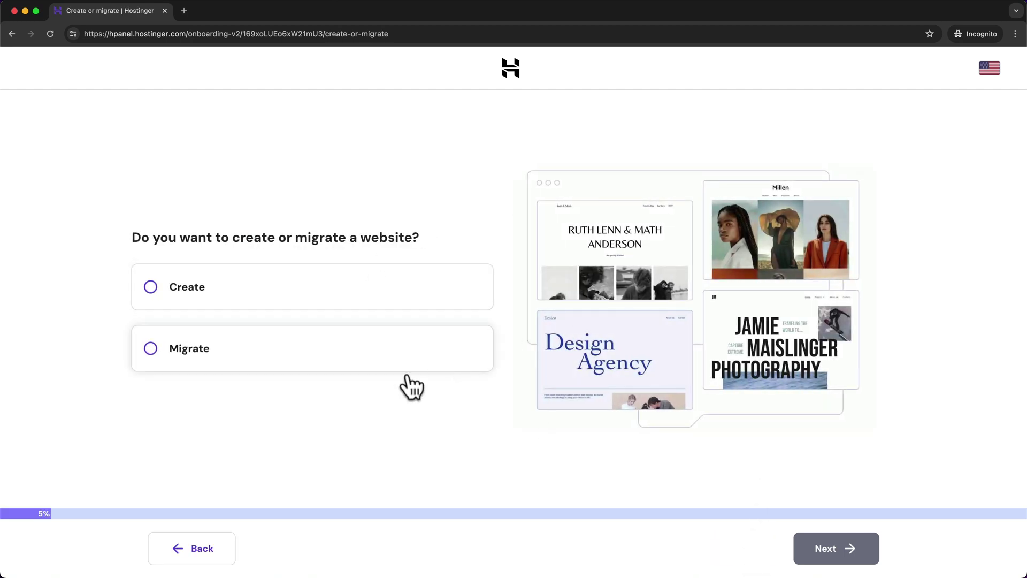
click(229, 355)
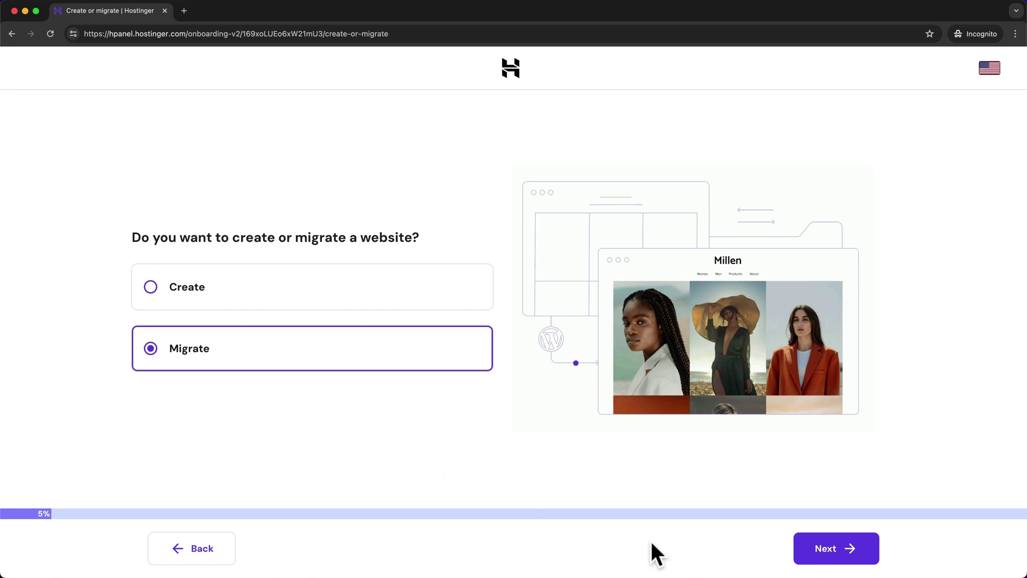
click(815, 557)
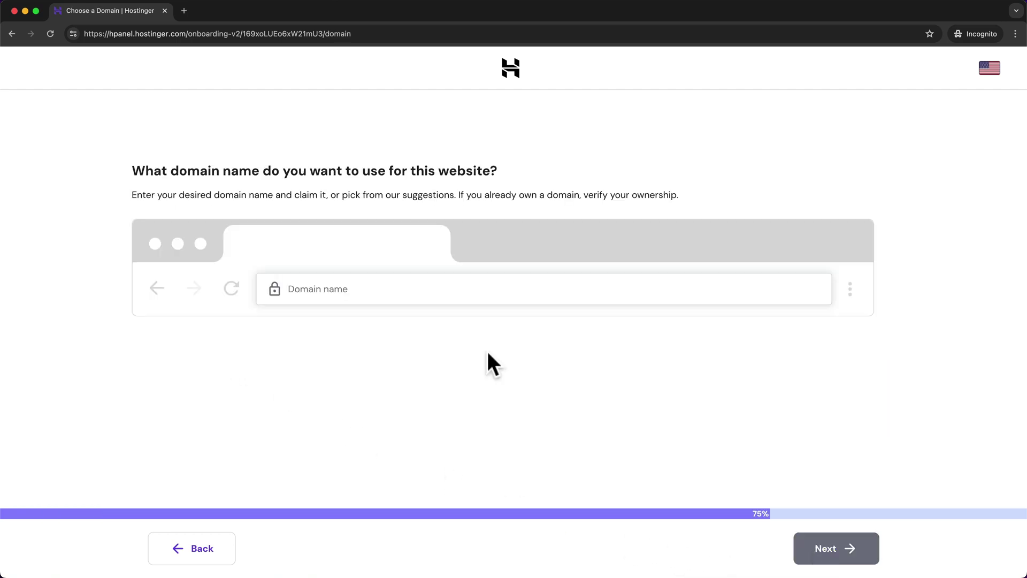
- Use the already registered domain meticsmedia3.com for the website and confirm its ownership
click(428, 289)
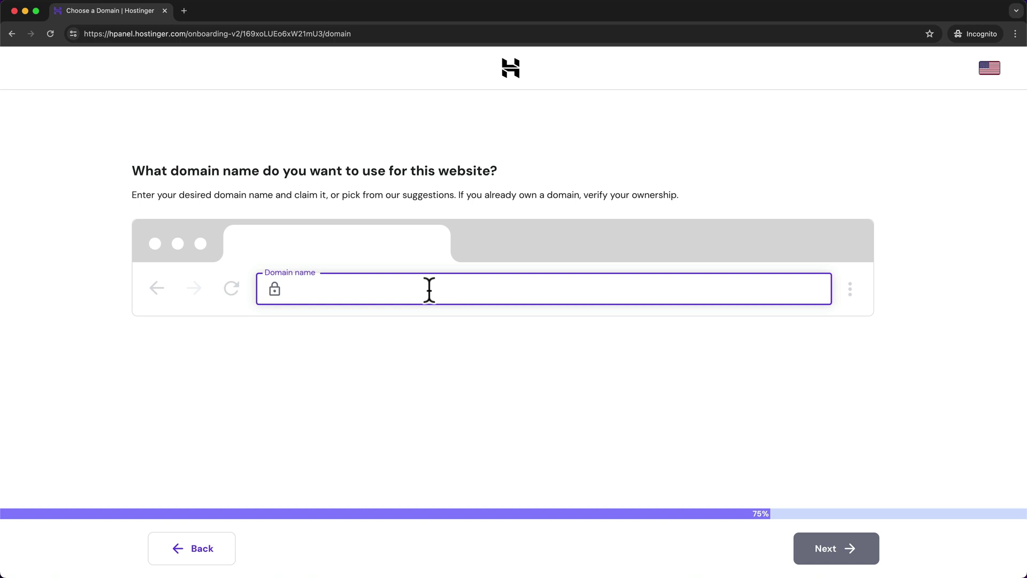
text(meticsmedia3)
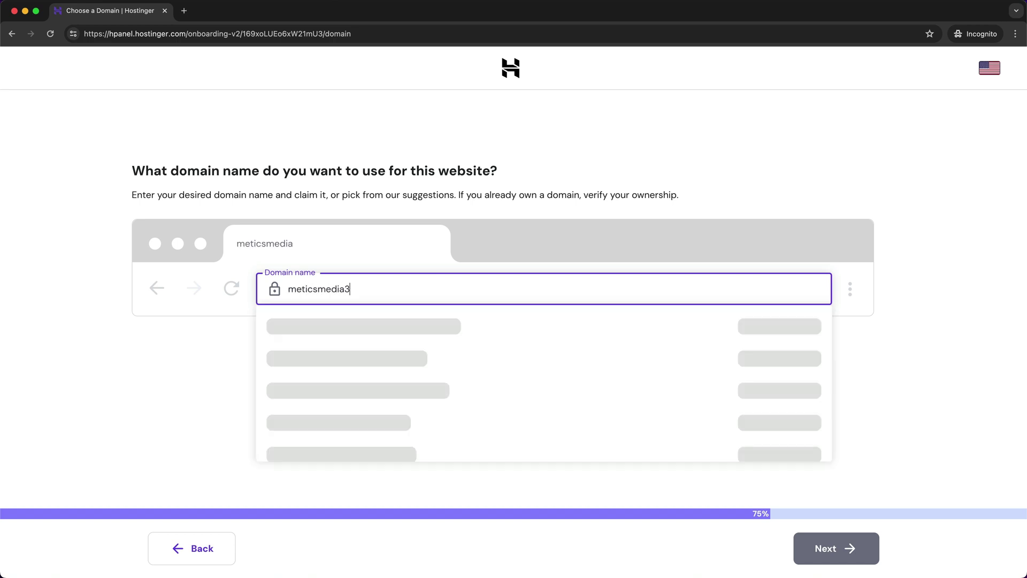
text(.com)
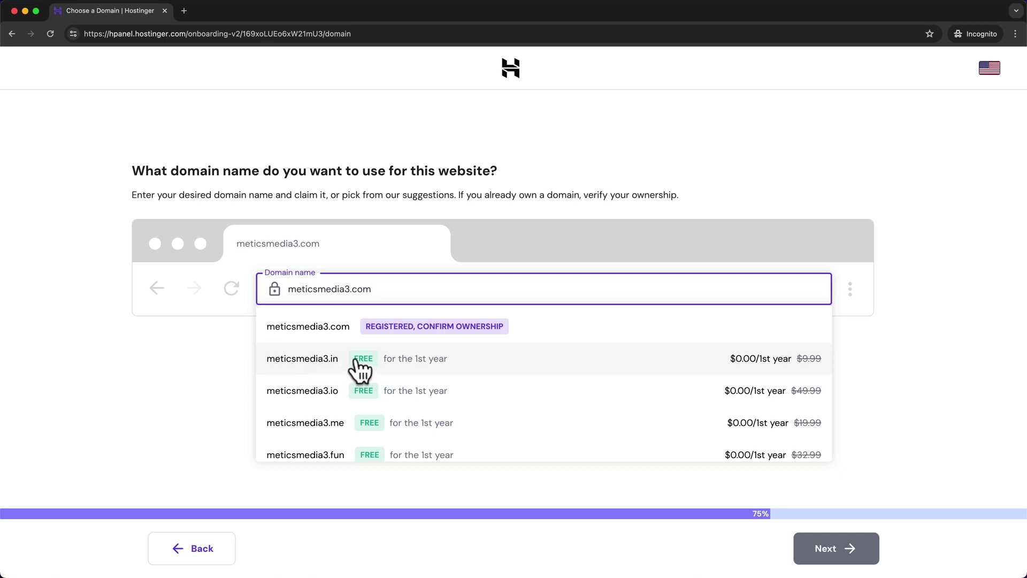
click(302, 328)
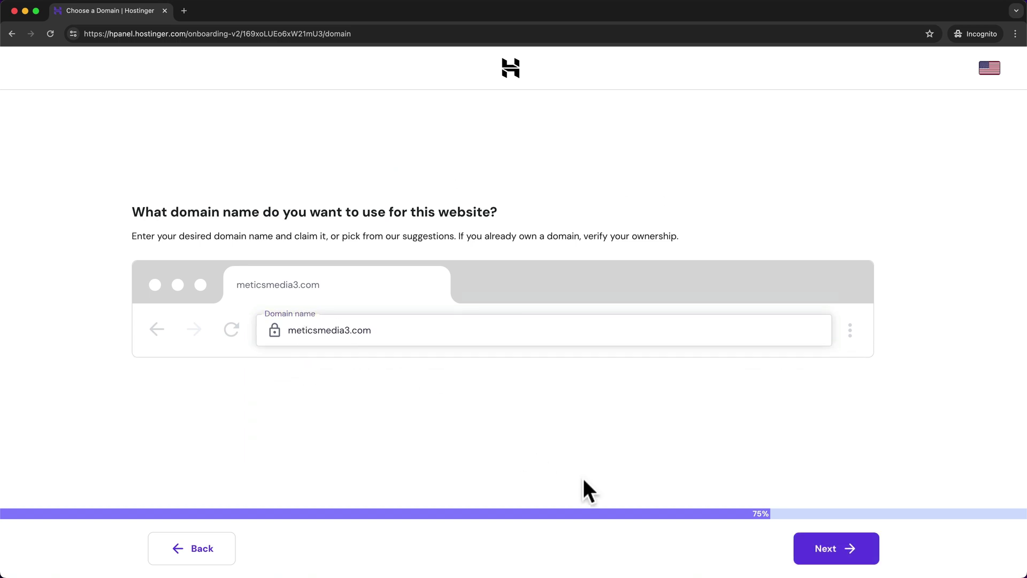
click(842, 560)
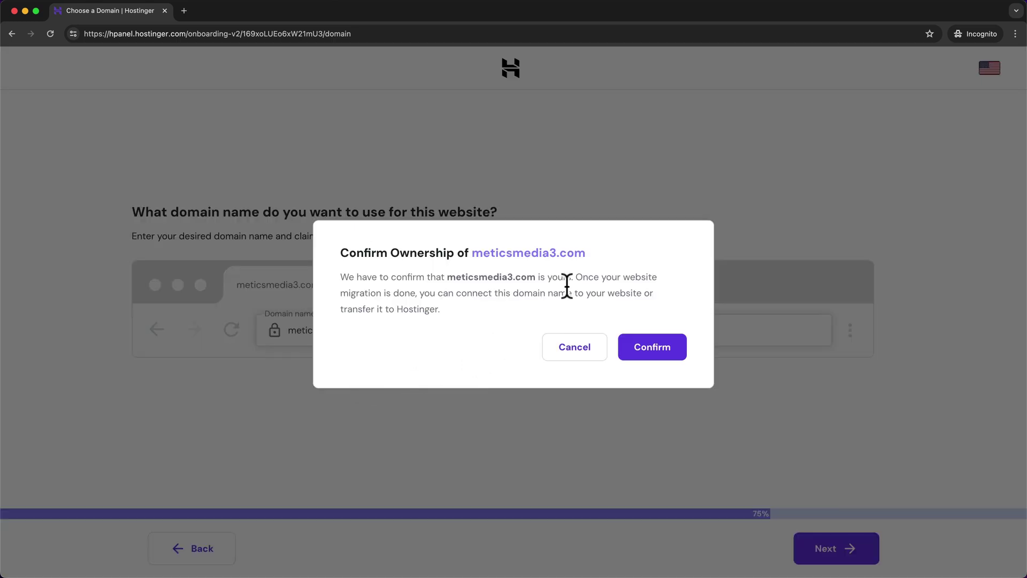
drag(575, 277, 464, 306)
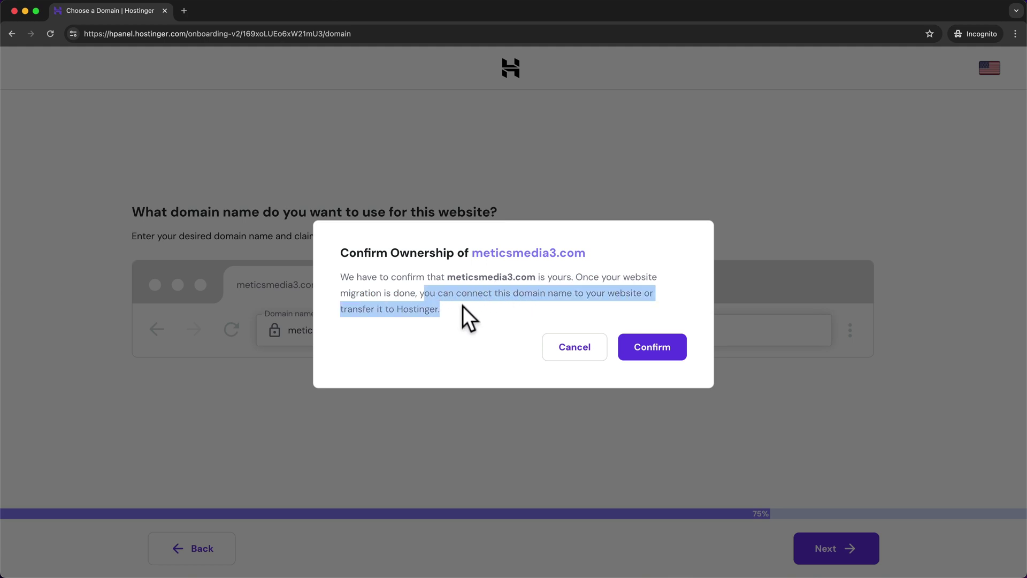
click(448, 320)
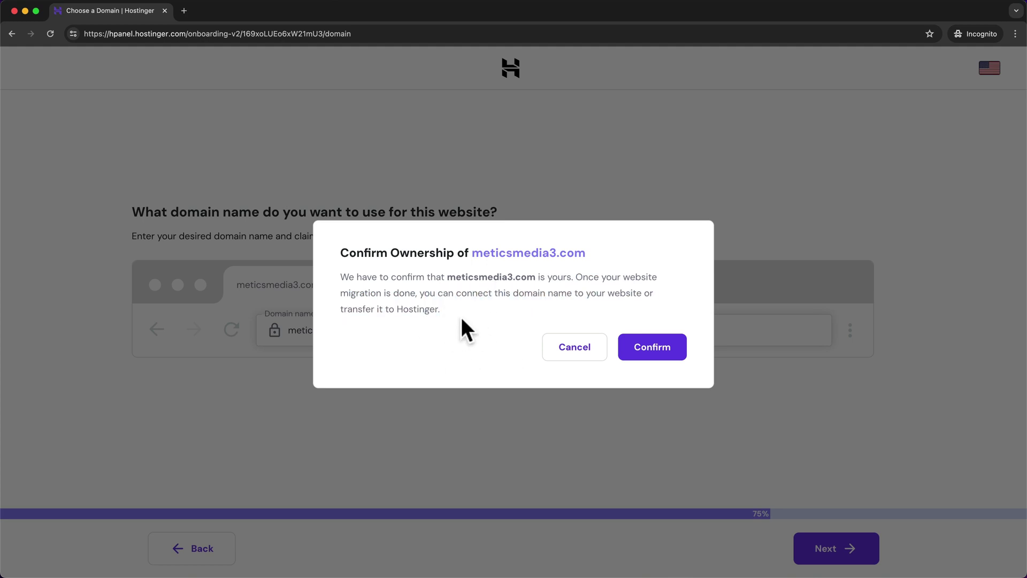
click(647, 357)
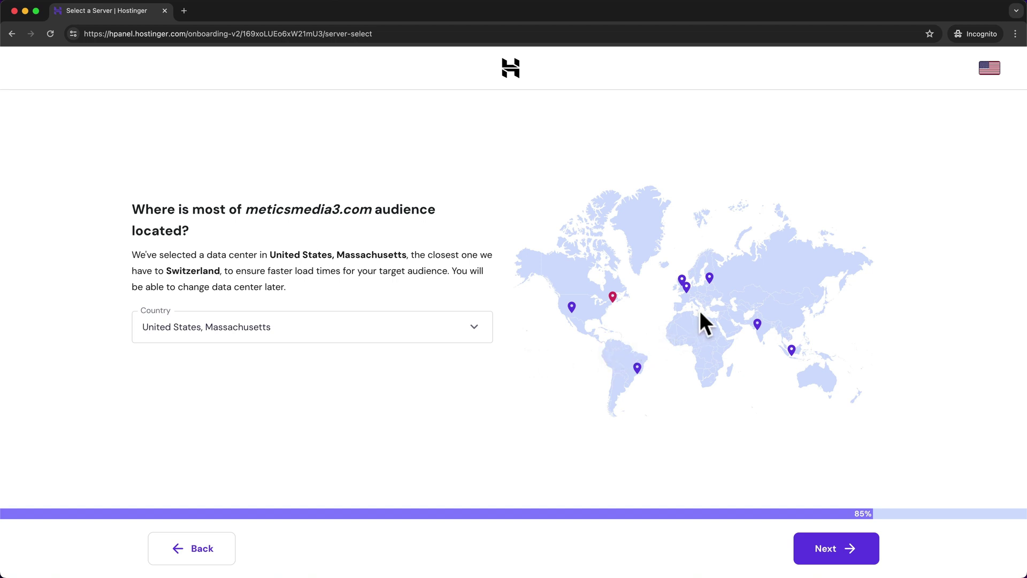
- Select the data center in France and submit meticsmedia3.com as the website to migrate
click(686, 289)
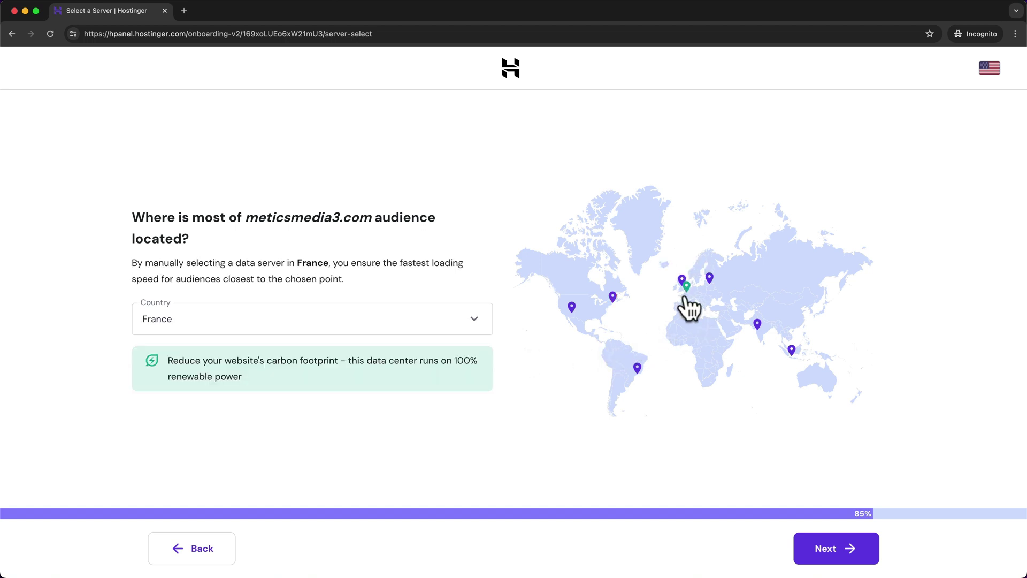
click(848, 561)
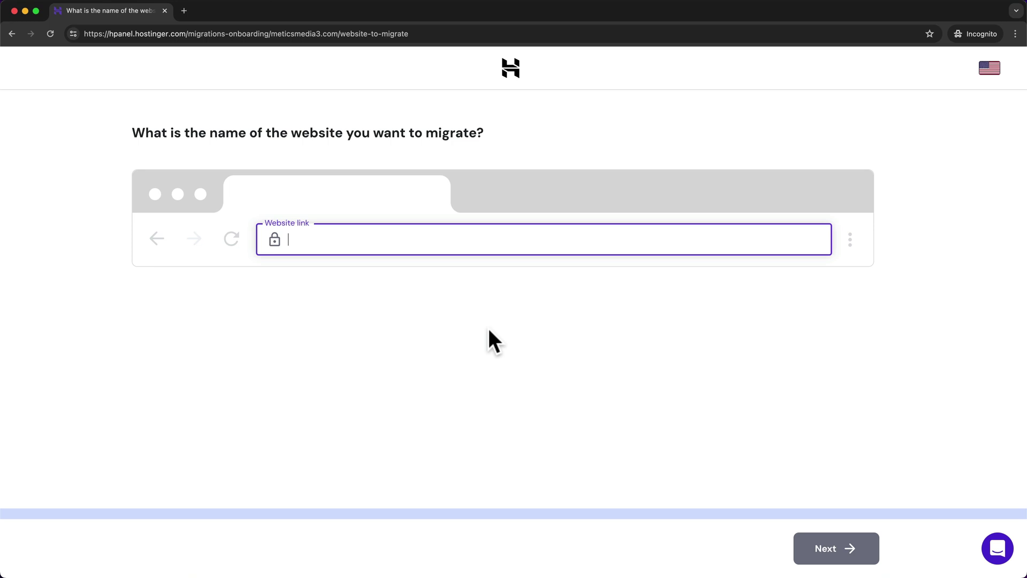
text(meticsmedia3.comm)
key(BackSpace)
key(BackSpace)
key(BackSpace)
text(m)
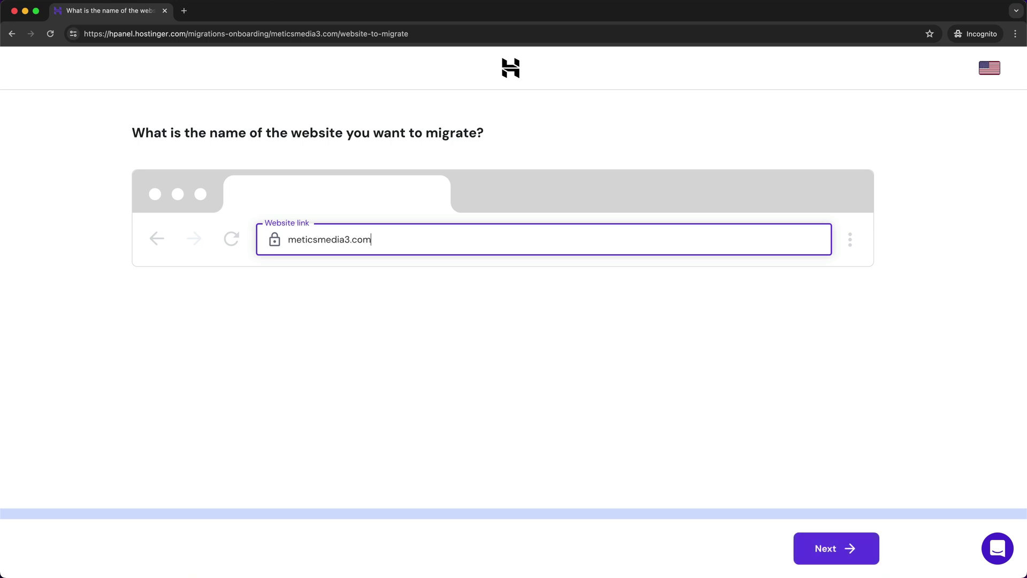
click(829, 549)
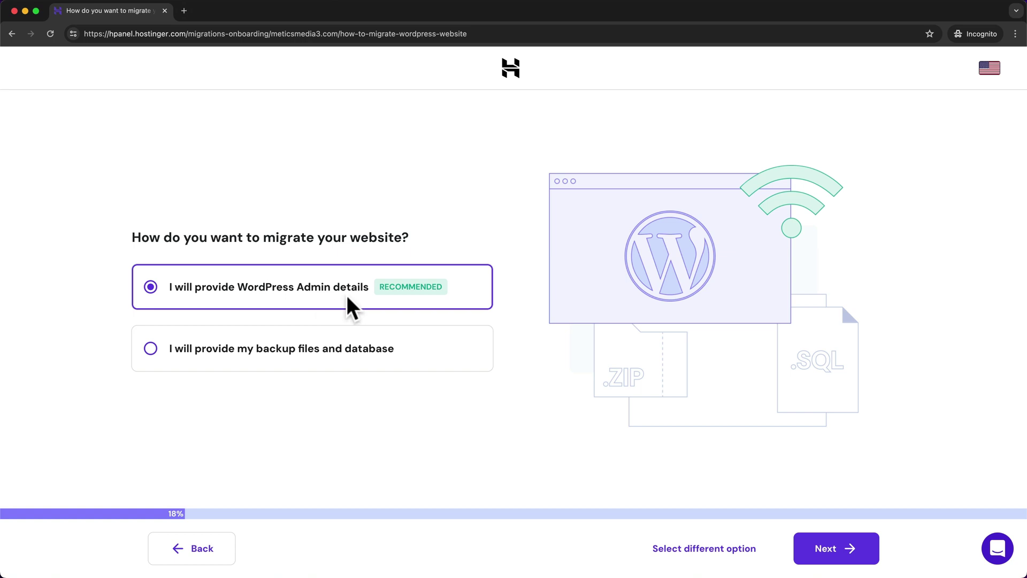
- Choose to migrate by providing WordPress Admin details and accept the requirement not to change the website's DNS settings during migration
click(824, 557)
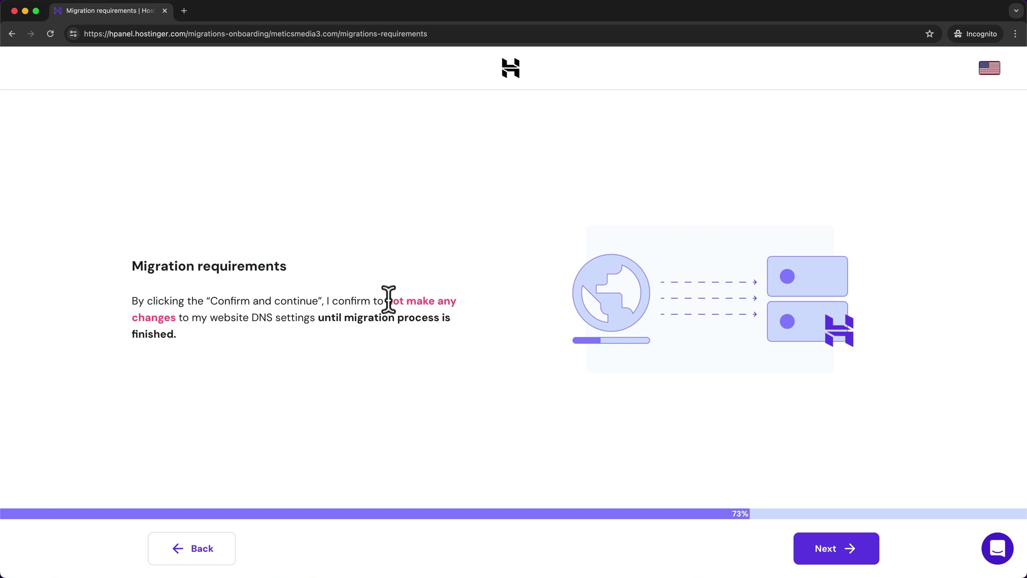
drag(386, 301, 316, 318)
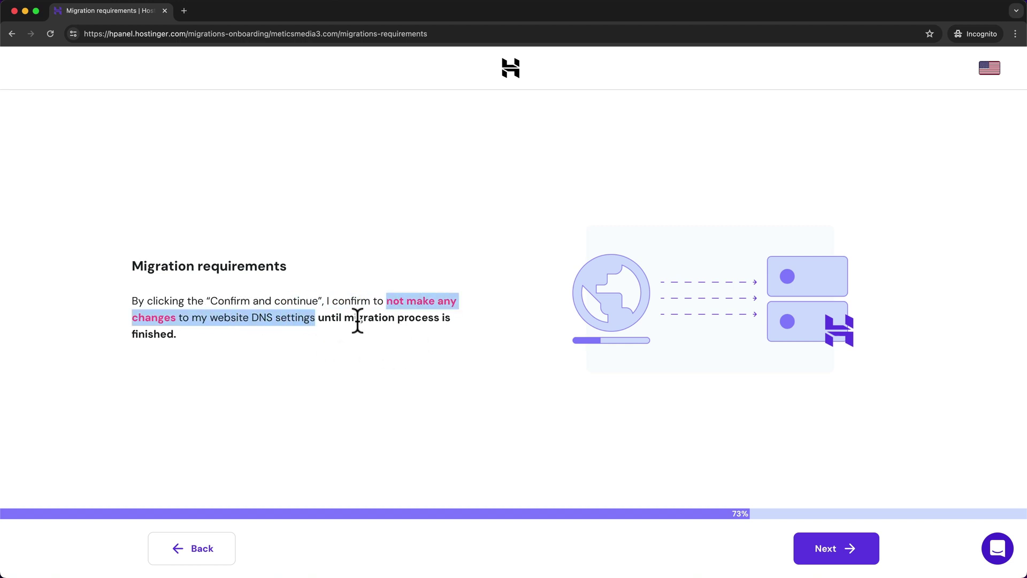
click(422, 335)
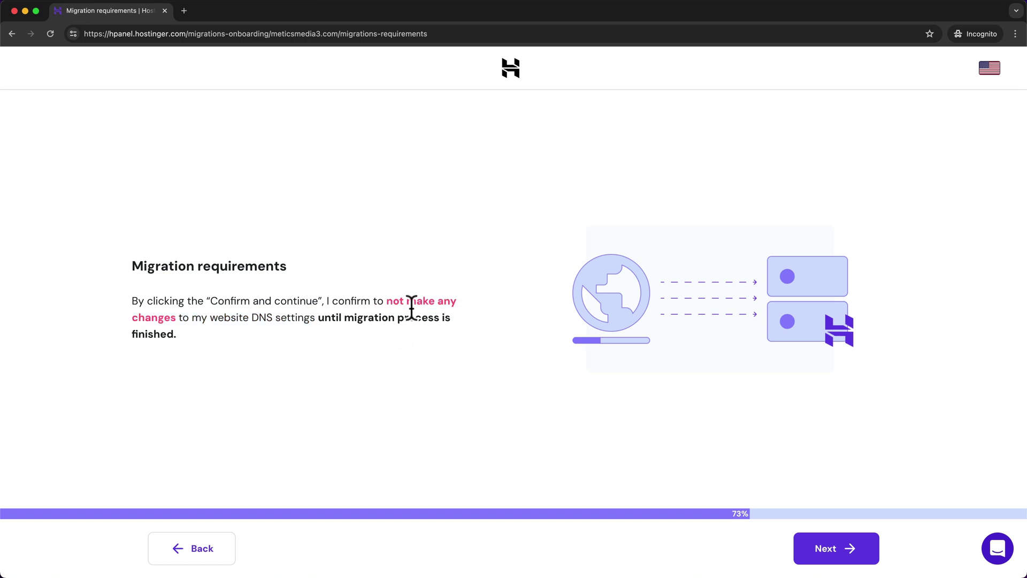
click(823, 558)
- Enter the WordPress Admin username or email and the password for meticsmedia3.com and continue to the migration summary
click(679, 323)
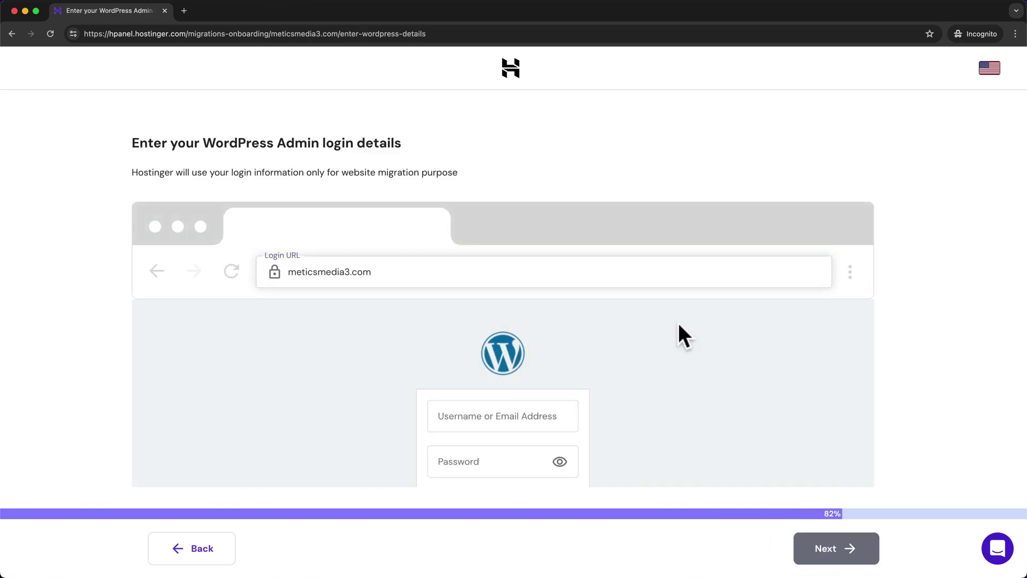
scroll(677, 332, down, 3)
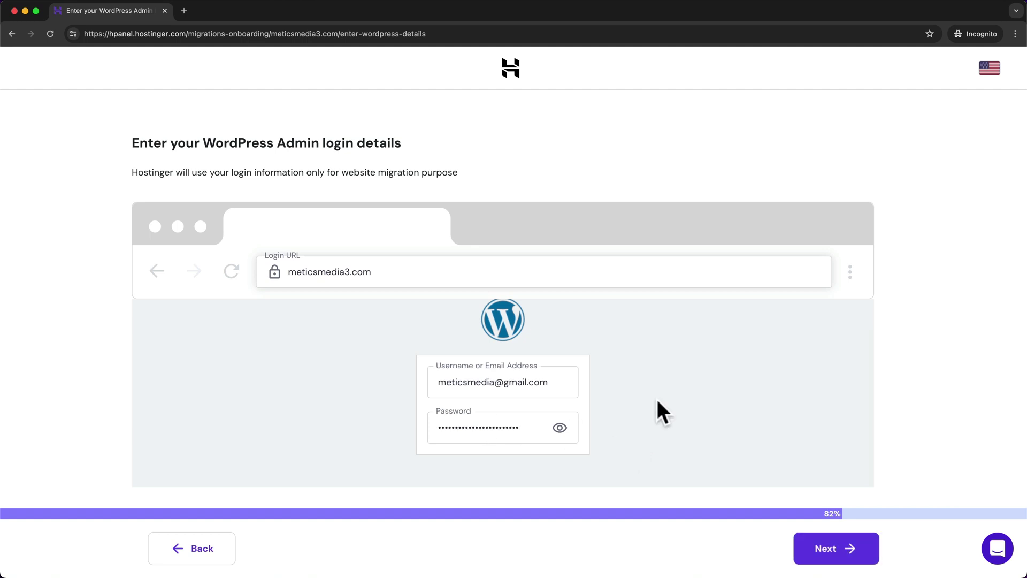
click(830, 559)
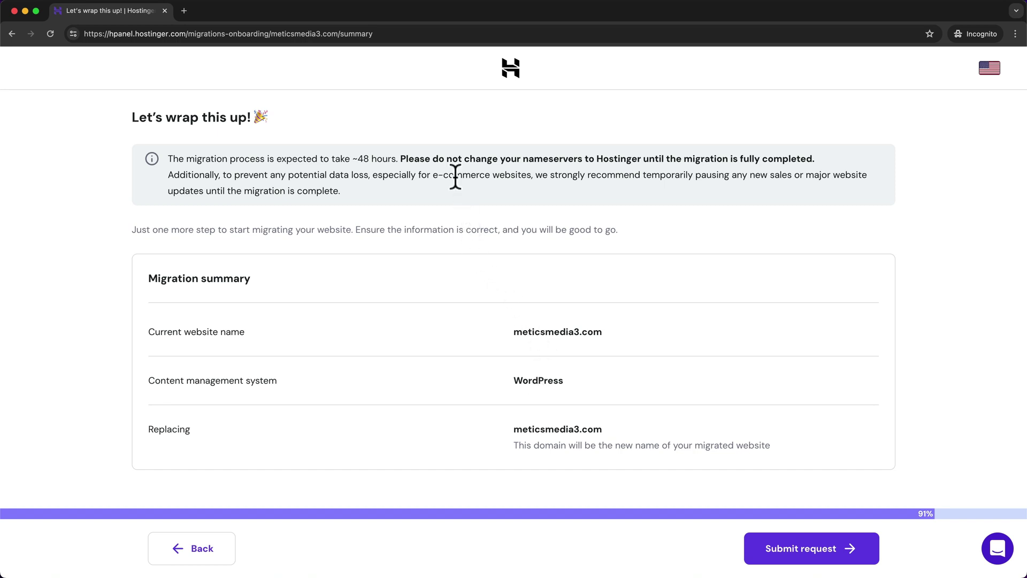
- Read the notes about nameservers and pausing sales or updates in the migration summary and submit the migration request
drag(456, 158, 811, 161)
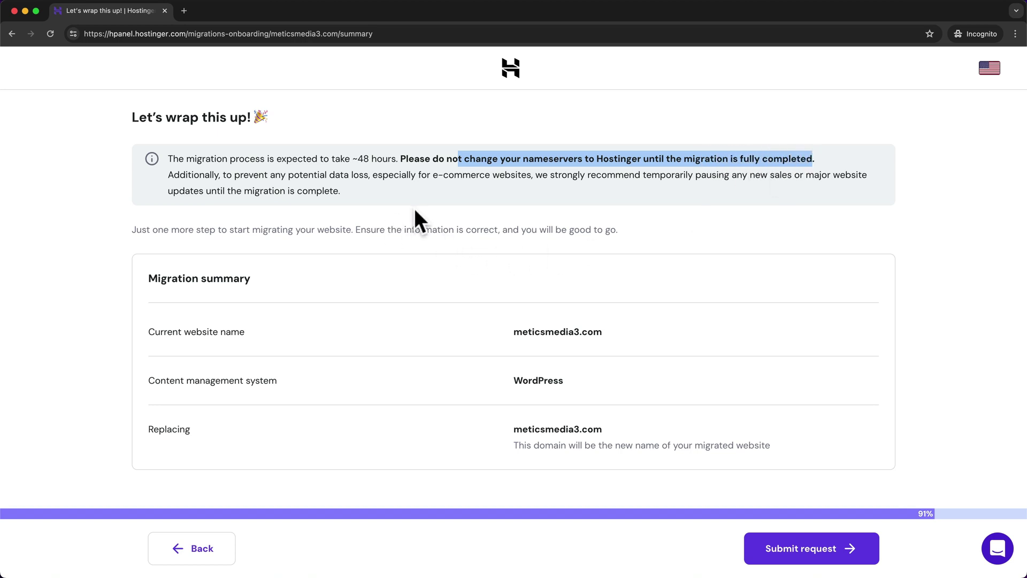
click(434, 175)
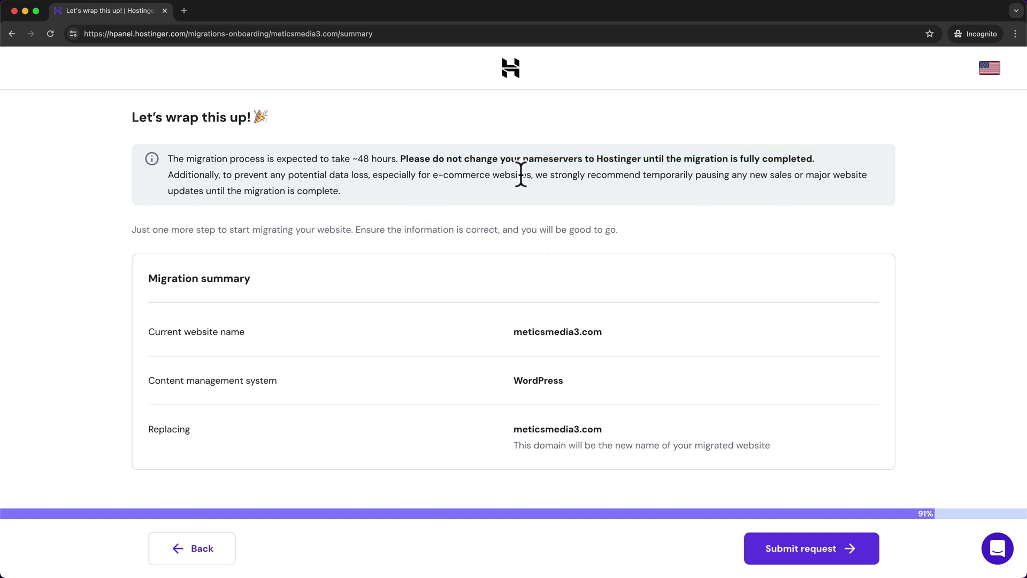
drag(589, 176, 799, 179)
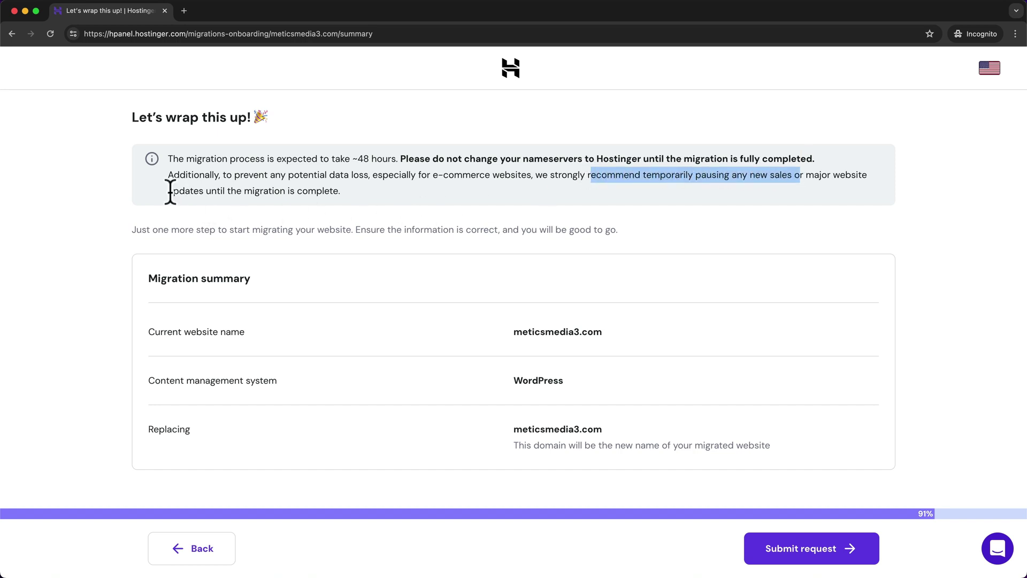
drag(168, 190, 261, 192)
click(314, 196)
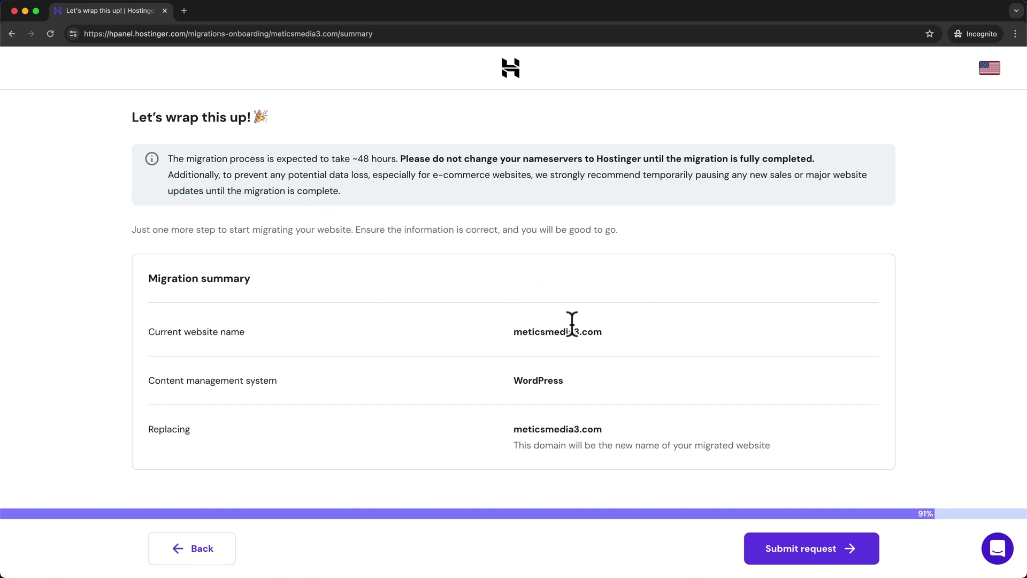
click(800, 557)
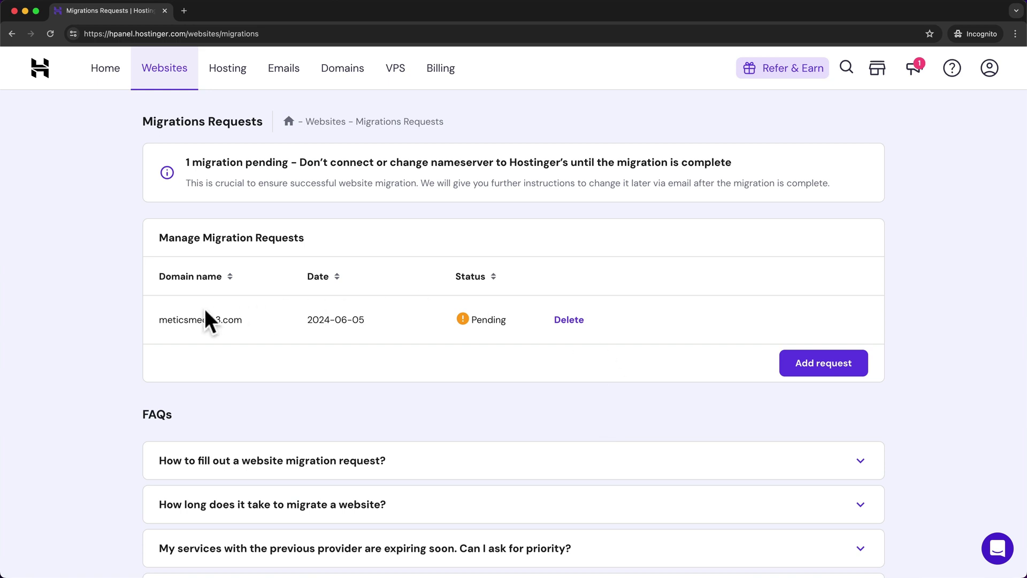
- Check the status of the meticsmedia3.com migration request, reopening the migration requests page through the account's Migrate Website option
drag(161, 320, 489, 342)
click(486, 325)
click(988, 75)
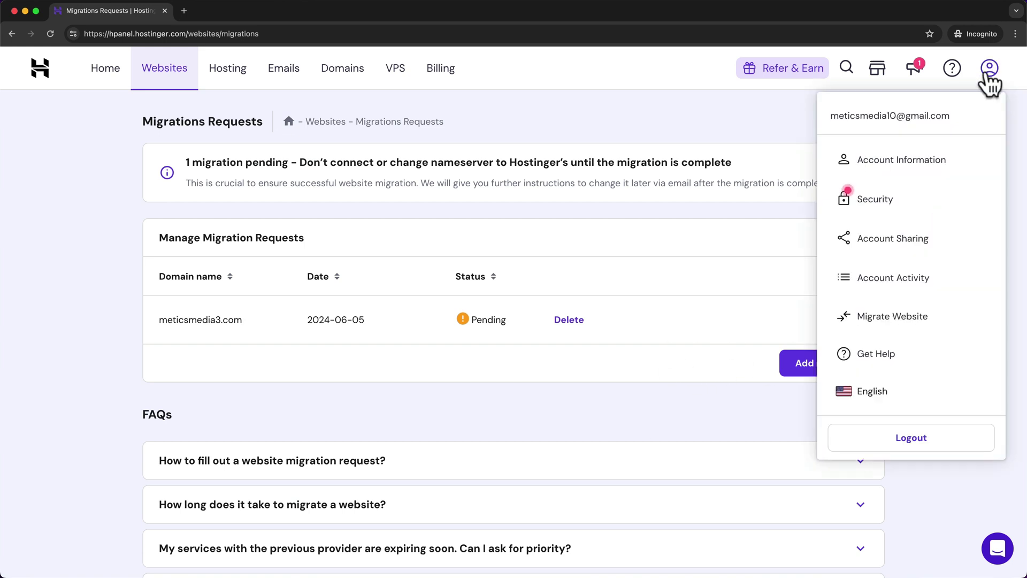
click(913, 316)
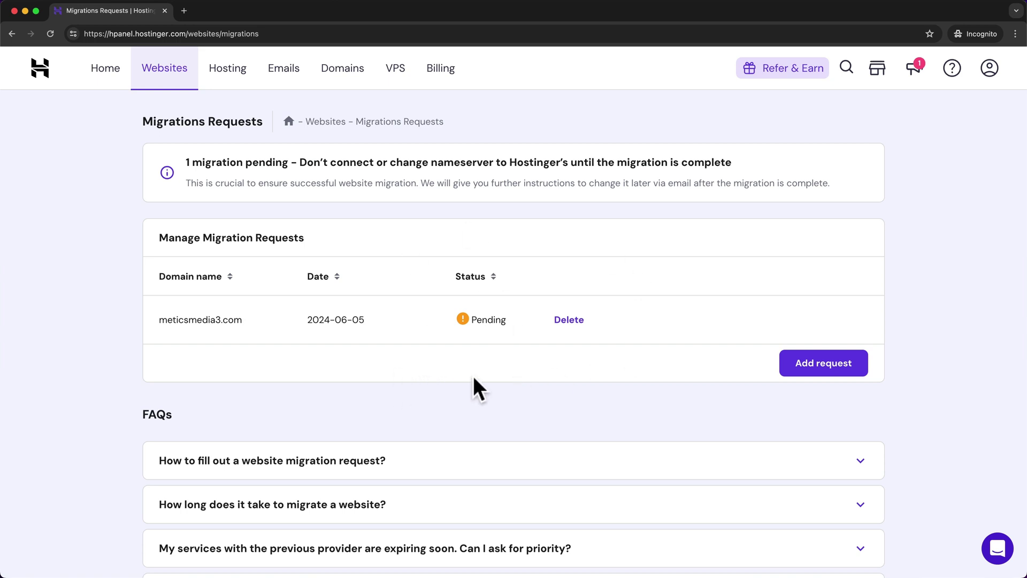
drag(167, 320, 535, 346)
click(527, 359)
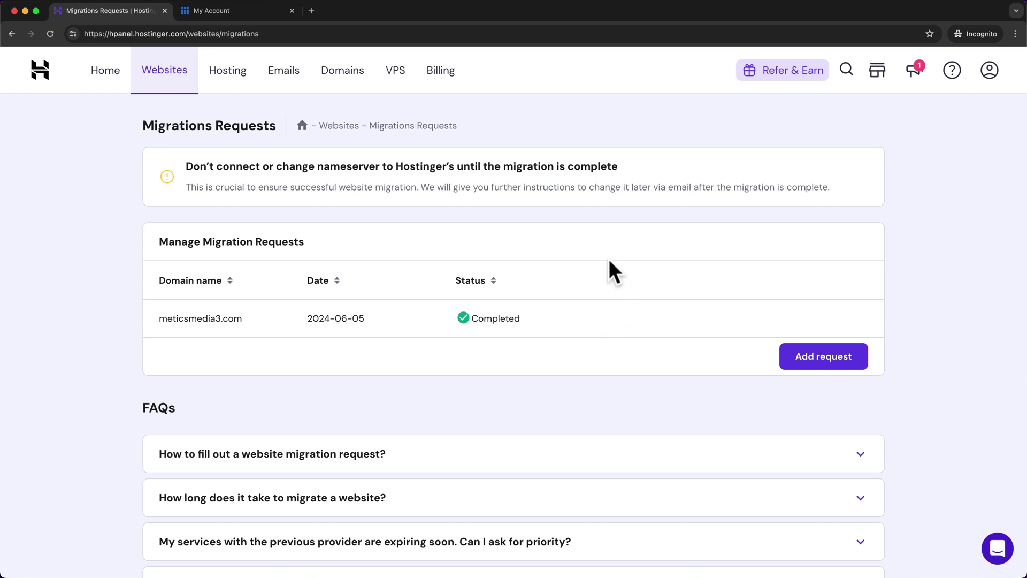
double_click(474, 315)
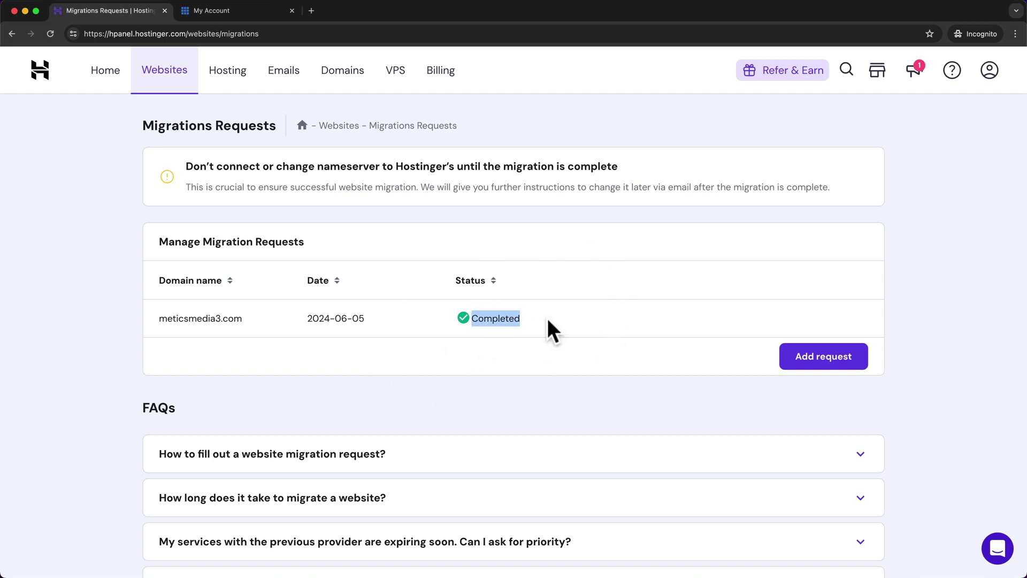
click(507, 359)
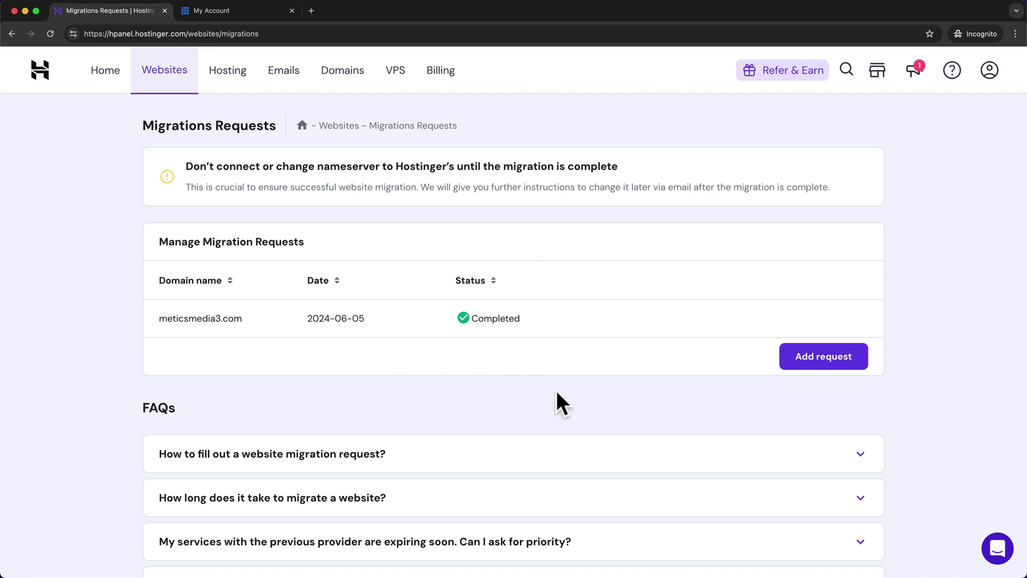
- Open the management of the external domain meticsmedia3.com, start connecting it to Hostinger and review the nameserver change instructions
click(353, 88)
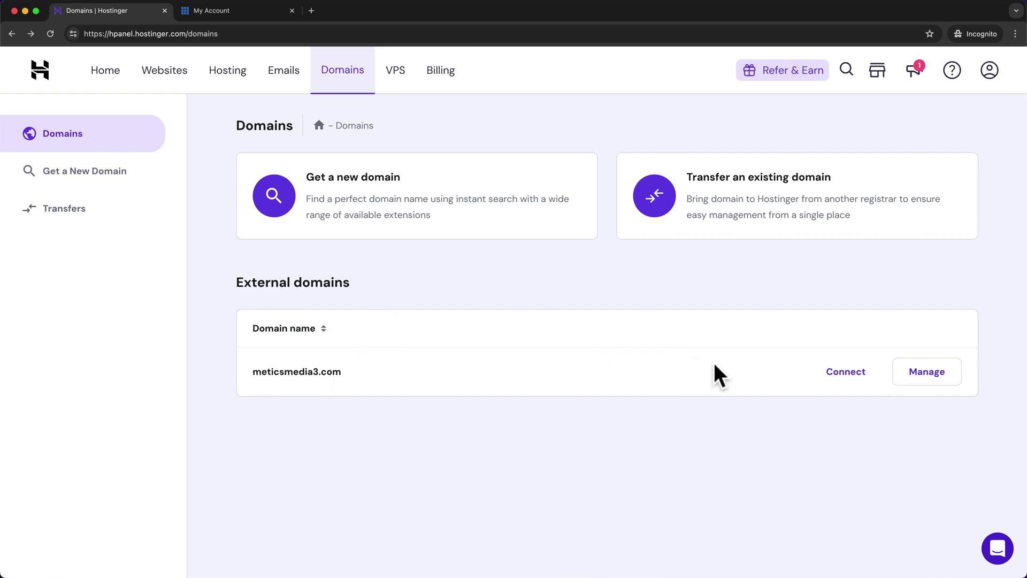
click(930, 375)
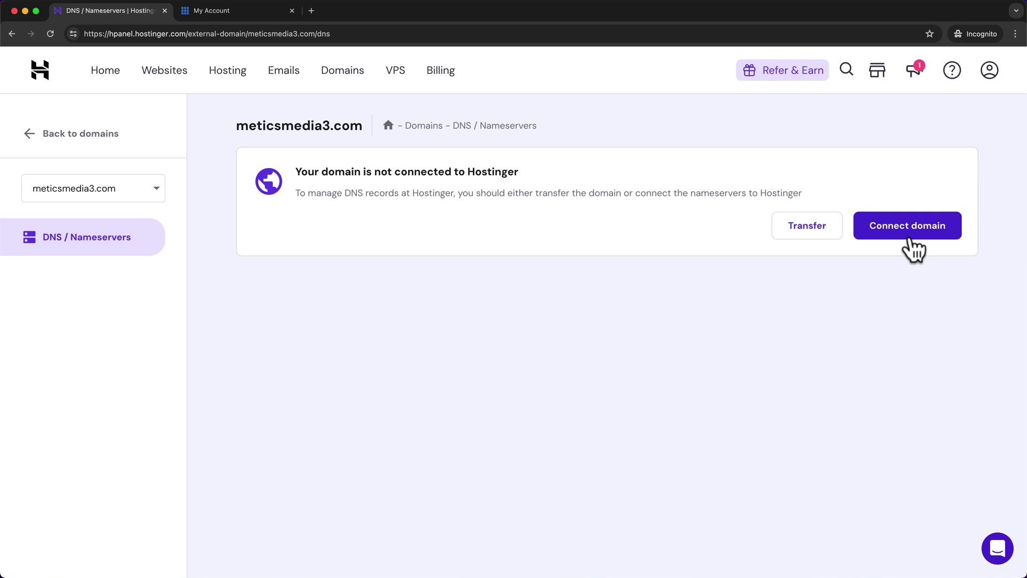
click(892, 233)
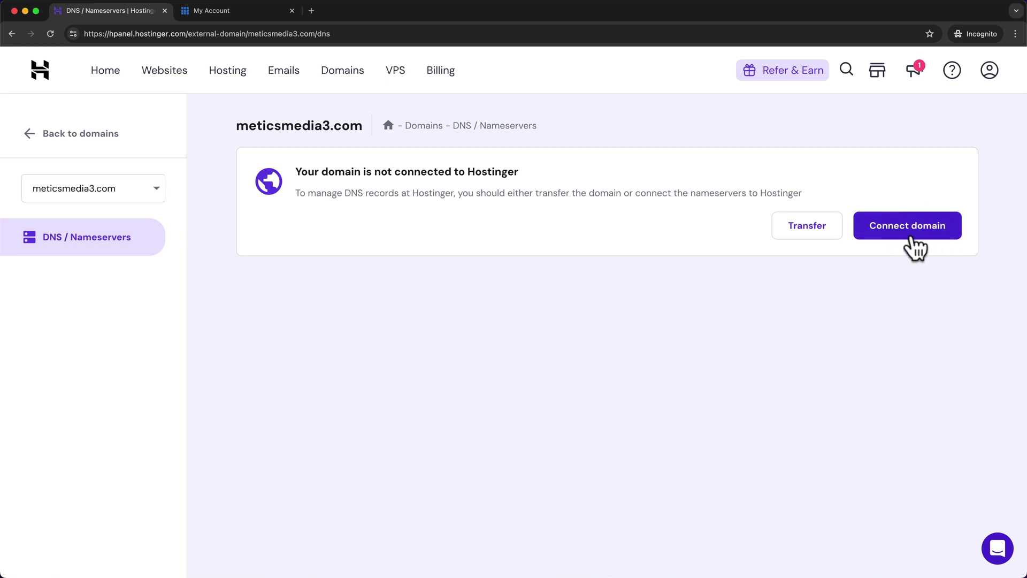
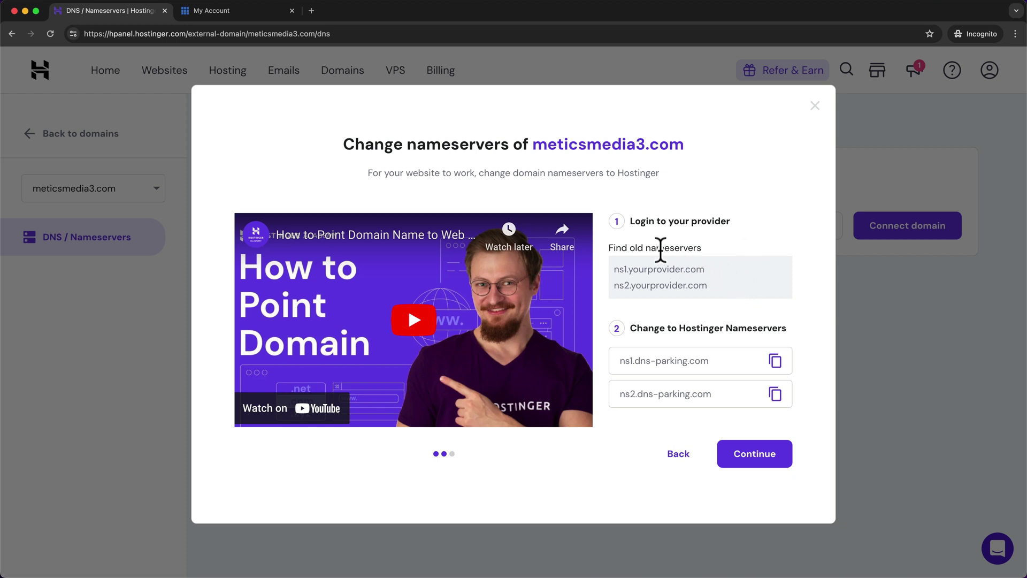
drag(646, 247, 714, 246)
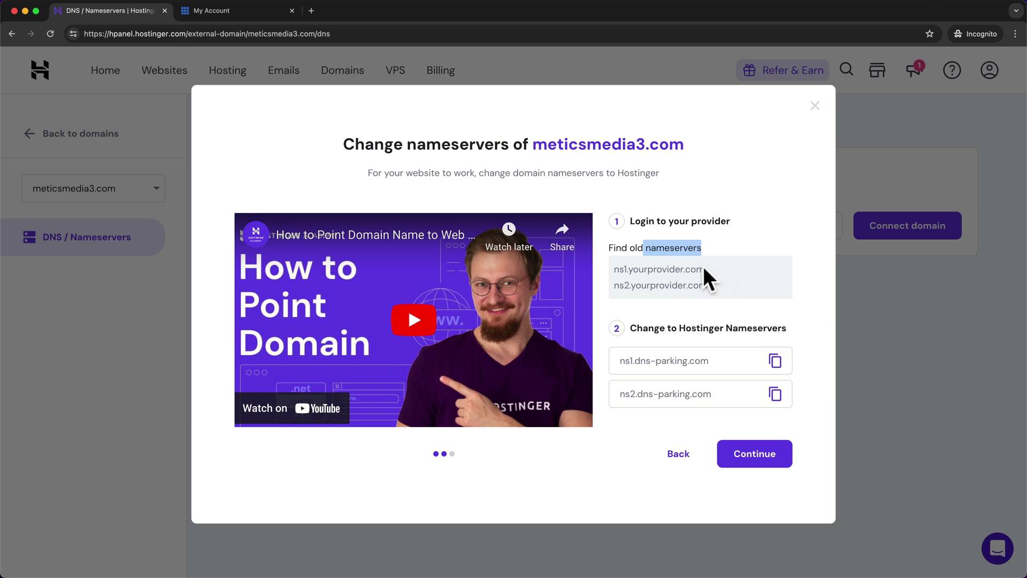
drag(619, 270, 708, 269)
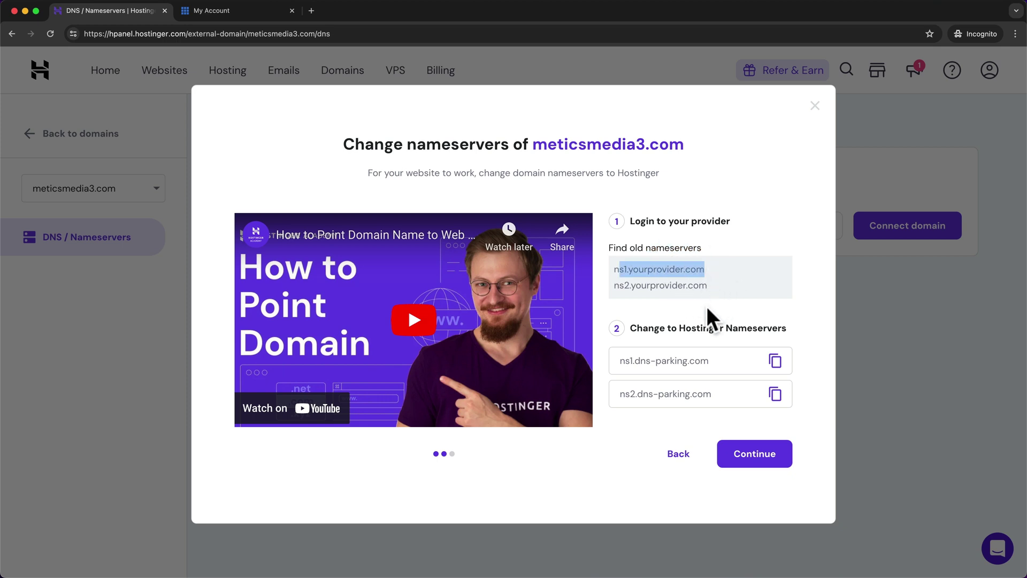
click(739, 332)
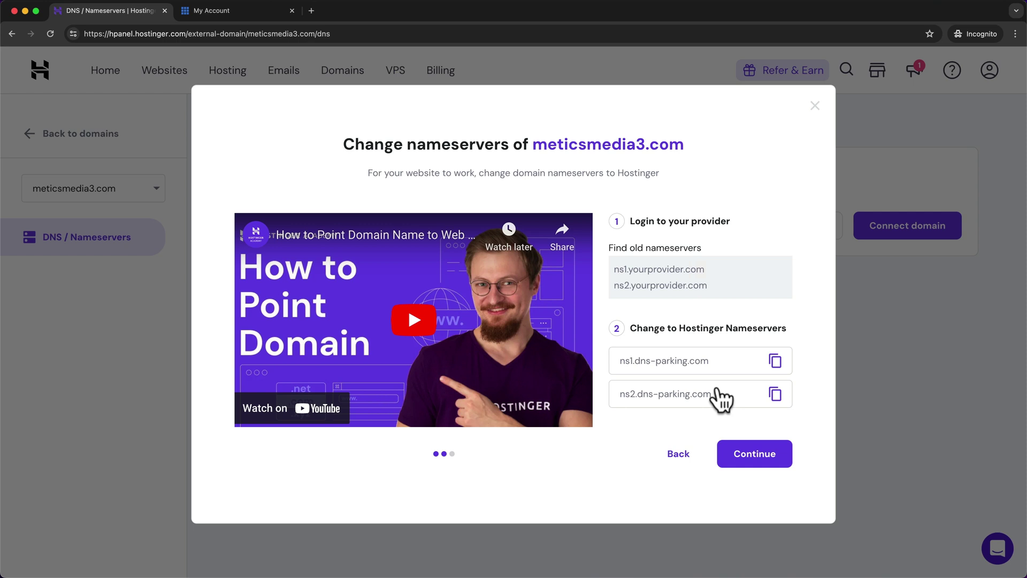
- Switch to the Bluehost account and open the nameservers of meticsmedia3.com for editing in the domain's advanced tools, accepting the notice
click(243, 16)
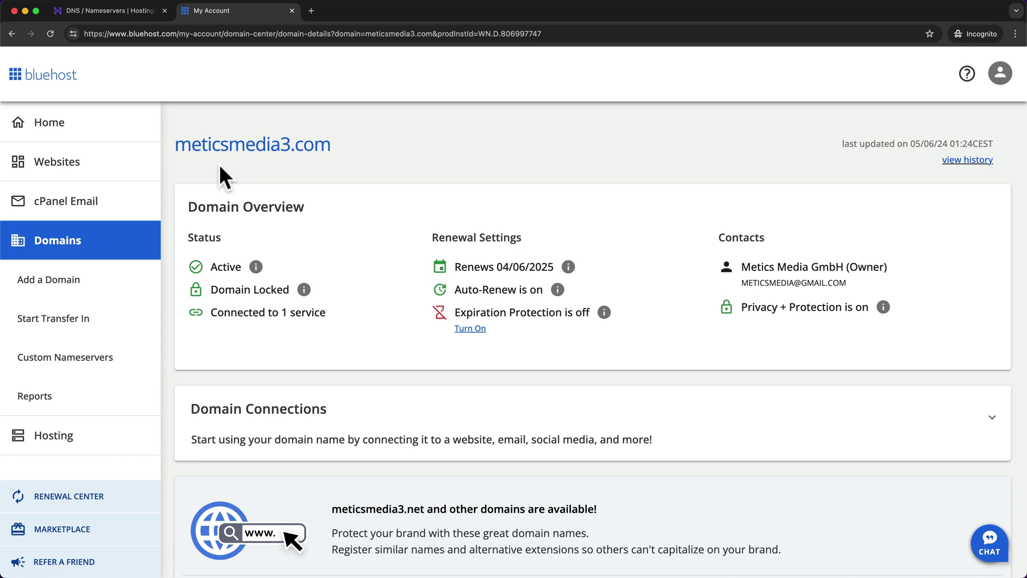
scroll(353, 230, down, 10)
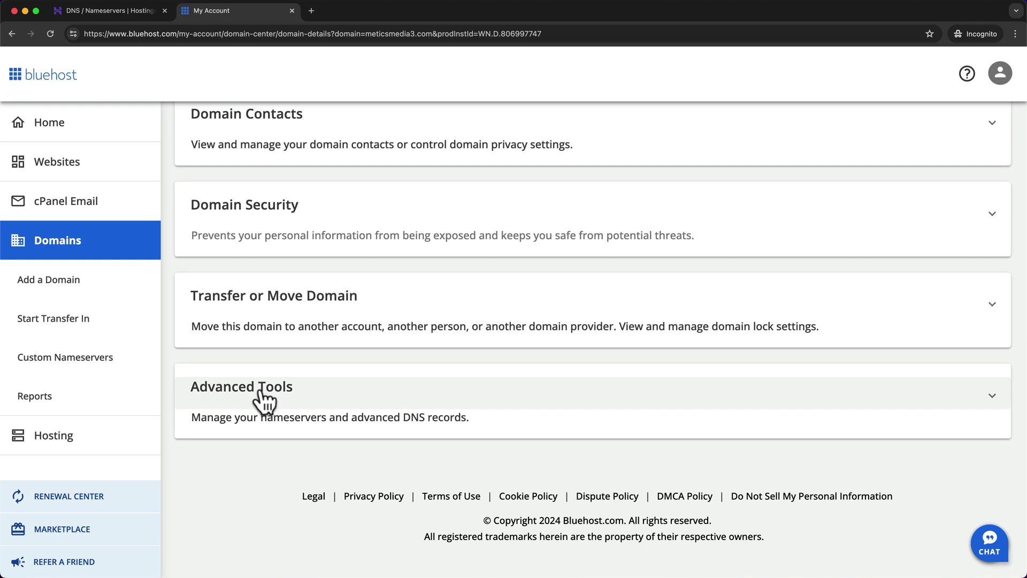
click(266, 399)
scroll(266, 399, down, 3)
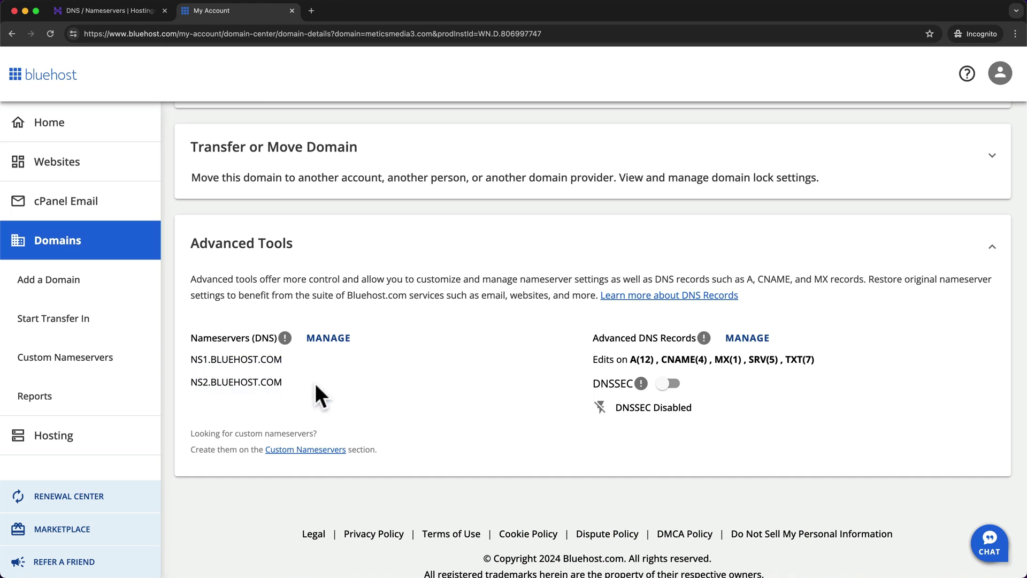
click(326, 339)
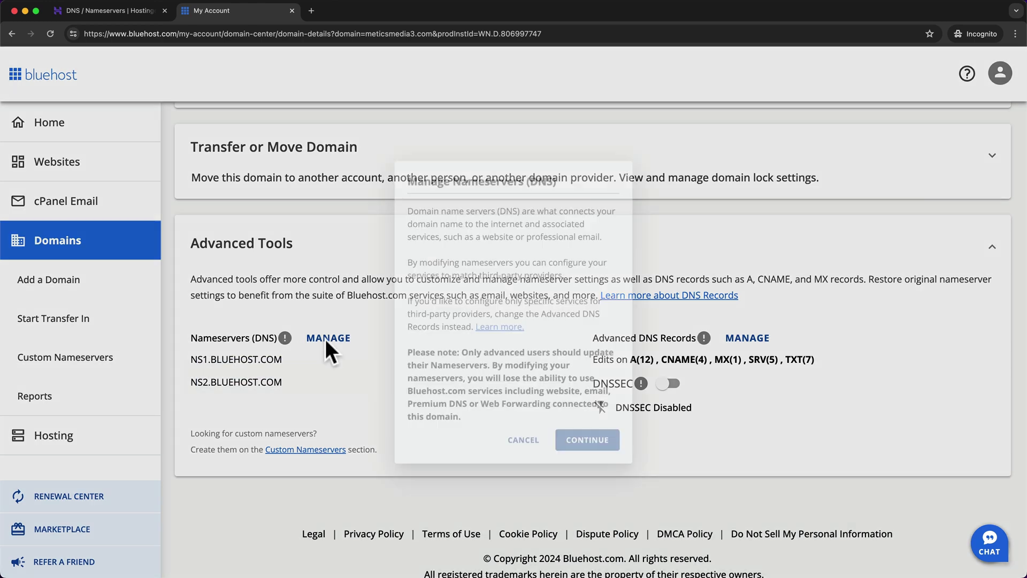
click(603, 472)
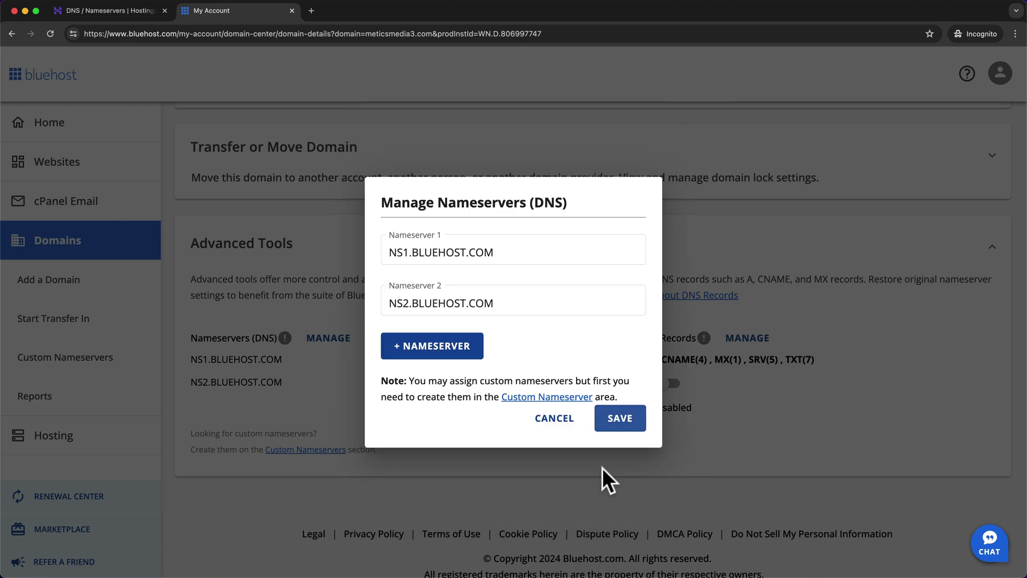
- Copy Hostinger's first nameserver and set Nameserver 1 in Bluehost to ns1.dns-parking.com
click(124, 10)
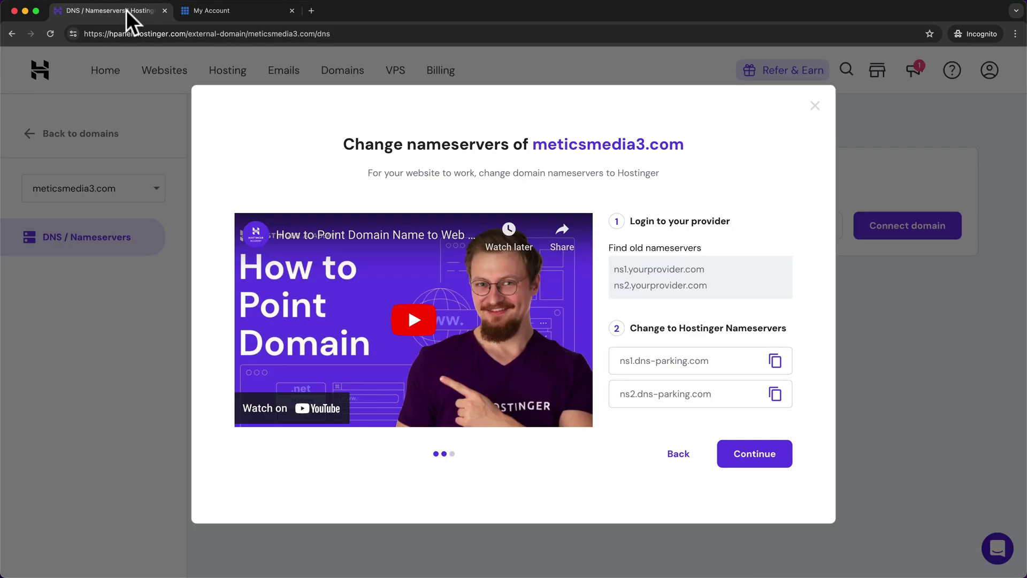
click(775, 361)
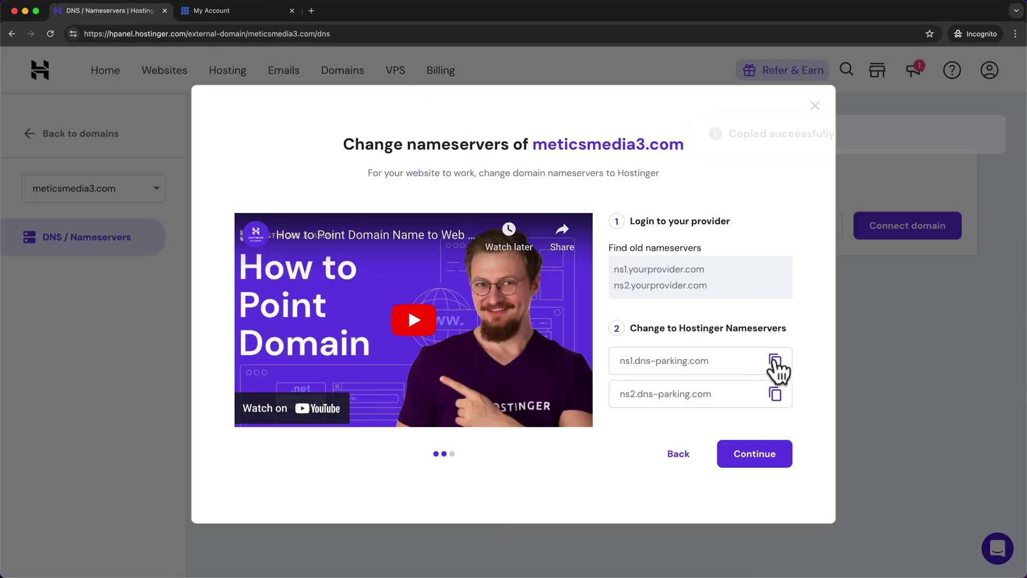
click(226, 9)
click(507, 251)
drag(507, 250, 368, 246)
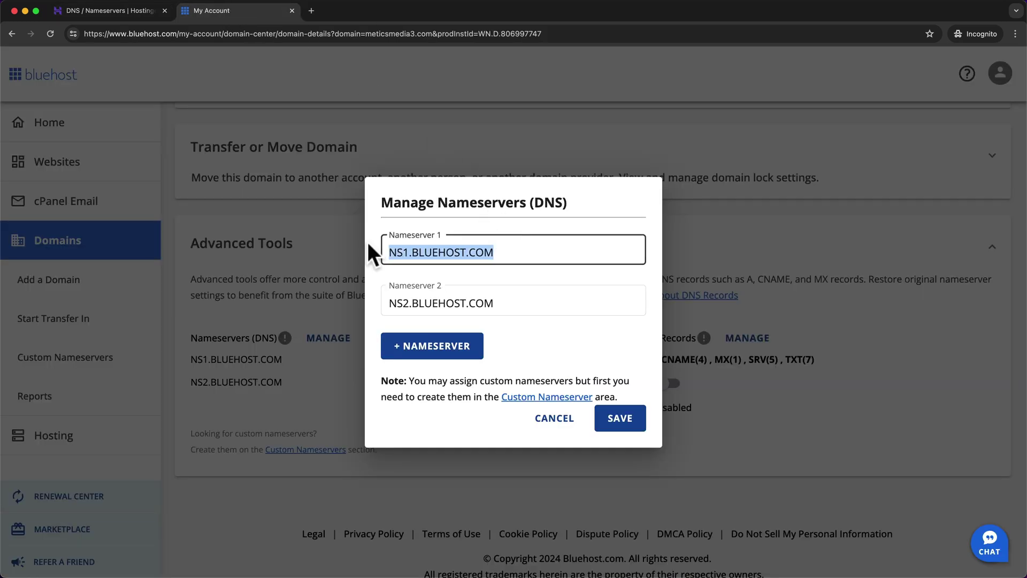
key(ctrl+v)
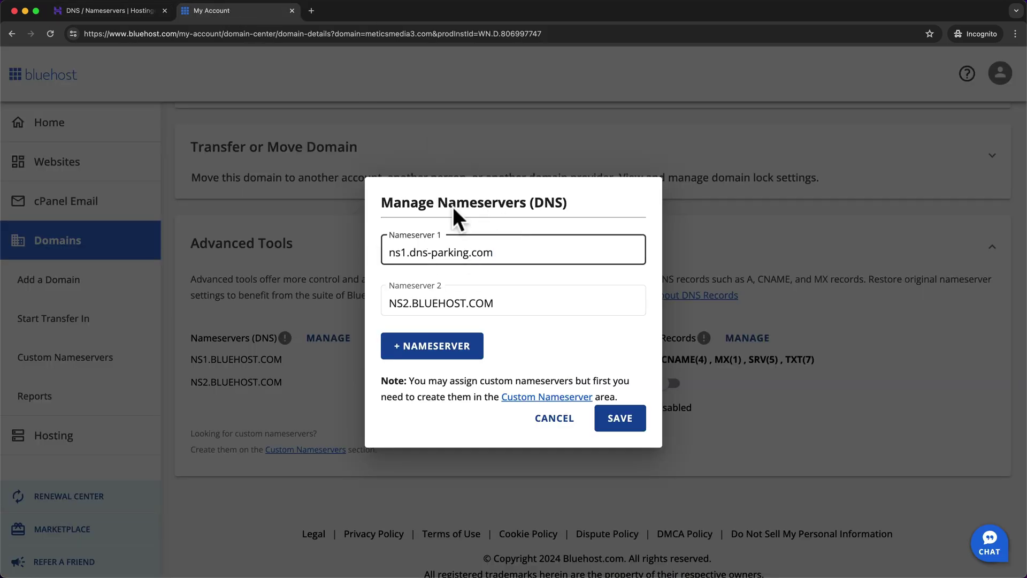
- Copy Hostinger's second nameserver and set Nameserver 2 in Bluehost to ns2.dns-parking.com
click(123, 12)
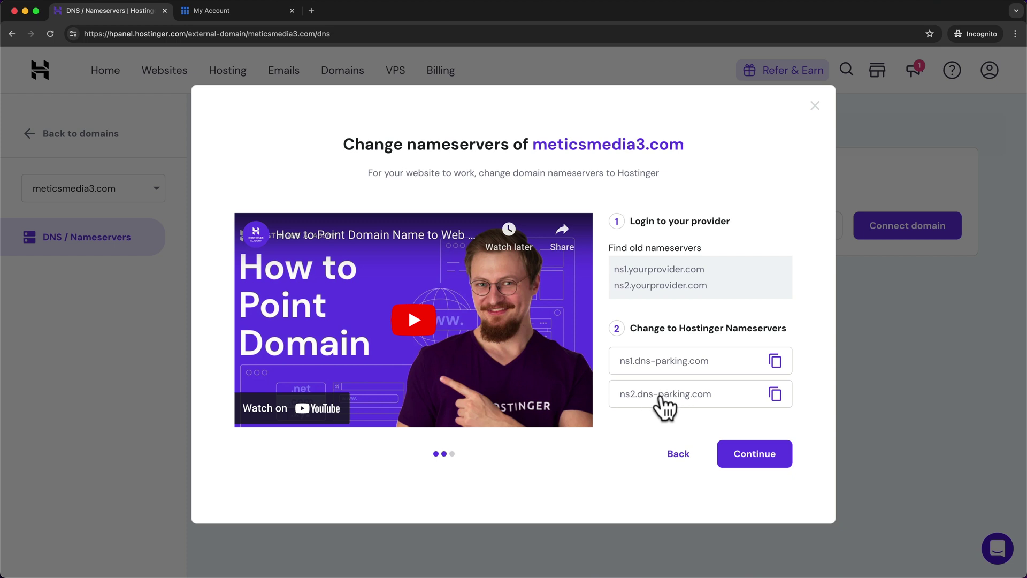
click(775, 395)
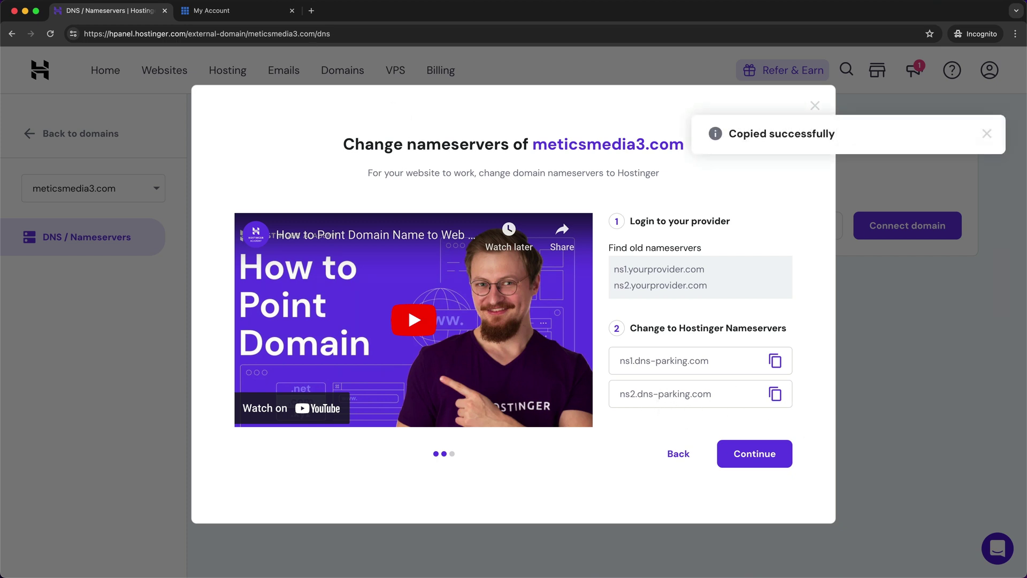
click(217, 12)
drag(523, 298, 384, 298)
key(super+v)
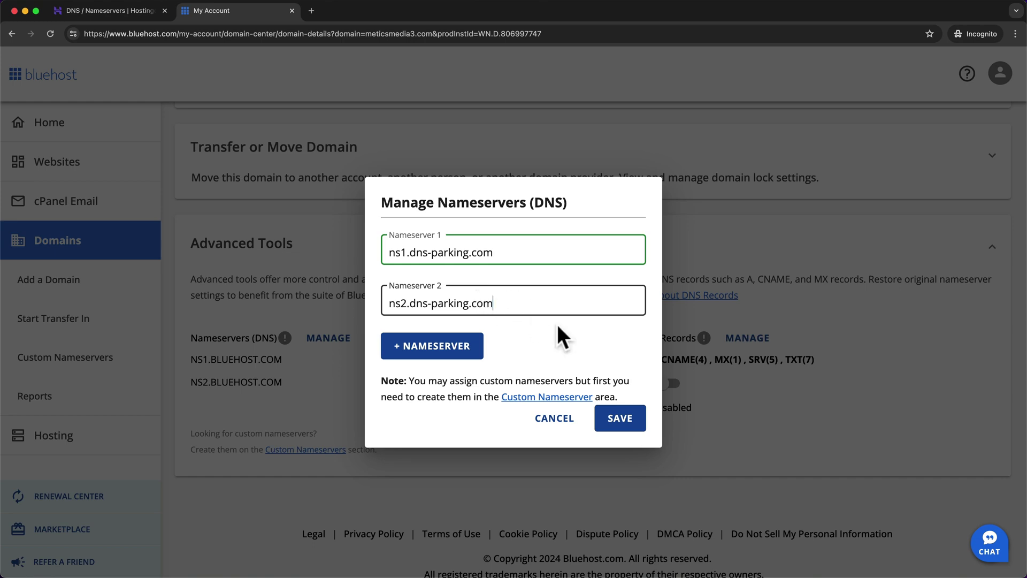
- Save the new nameservers in Bluehost, switch back to Hostinger and continue the connection setup to its final page
click(614, 418)
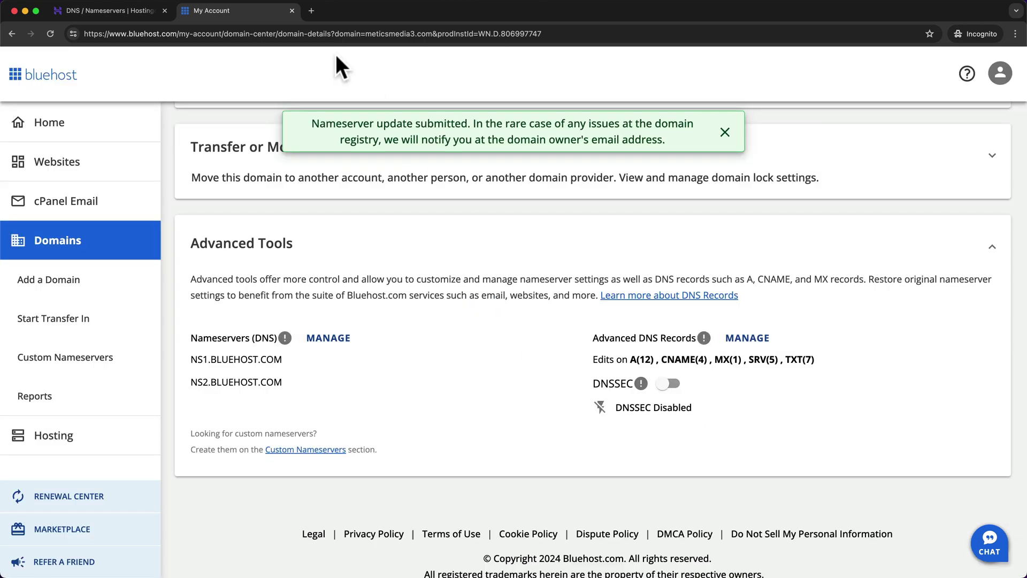
click(136, 11)
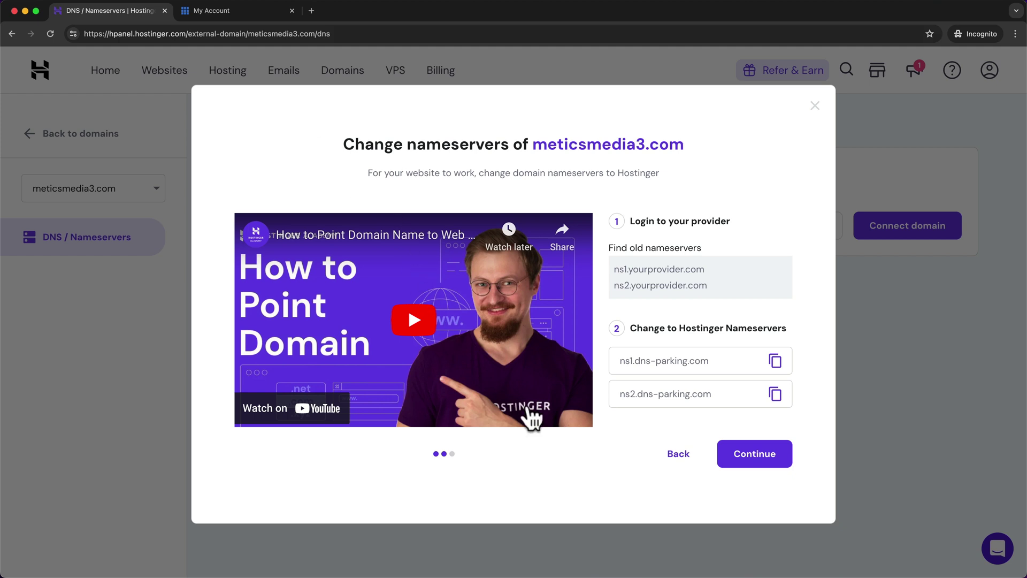
click(739, 463)
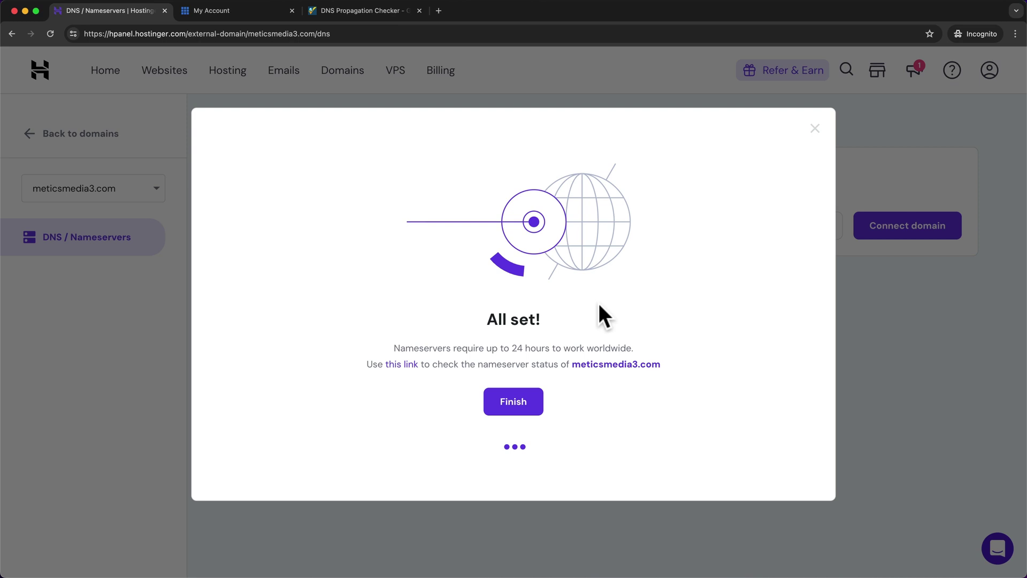
drag(467, 350, 601, 347)
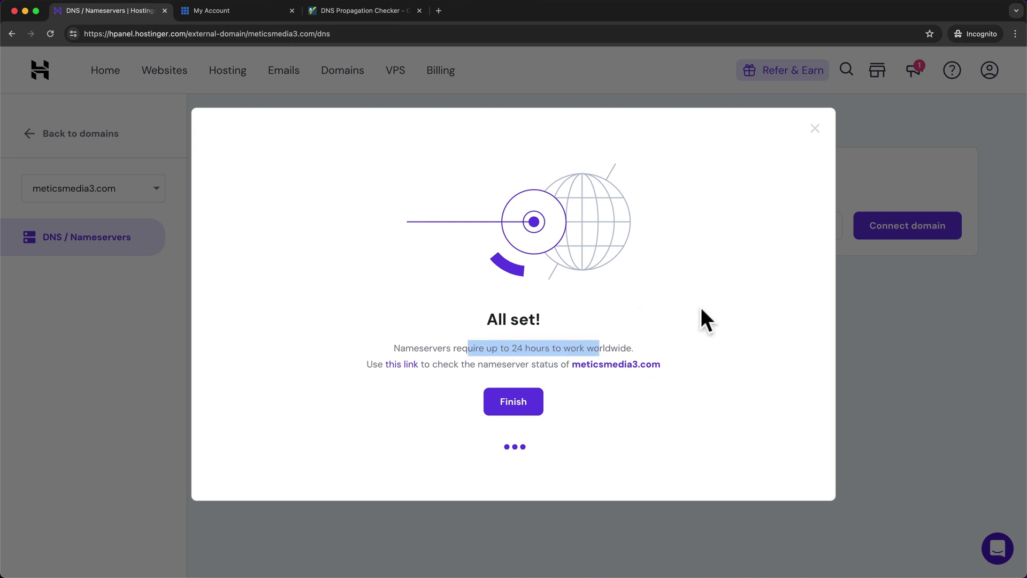
click(673, 326)
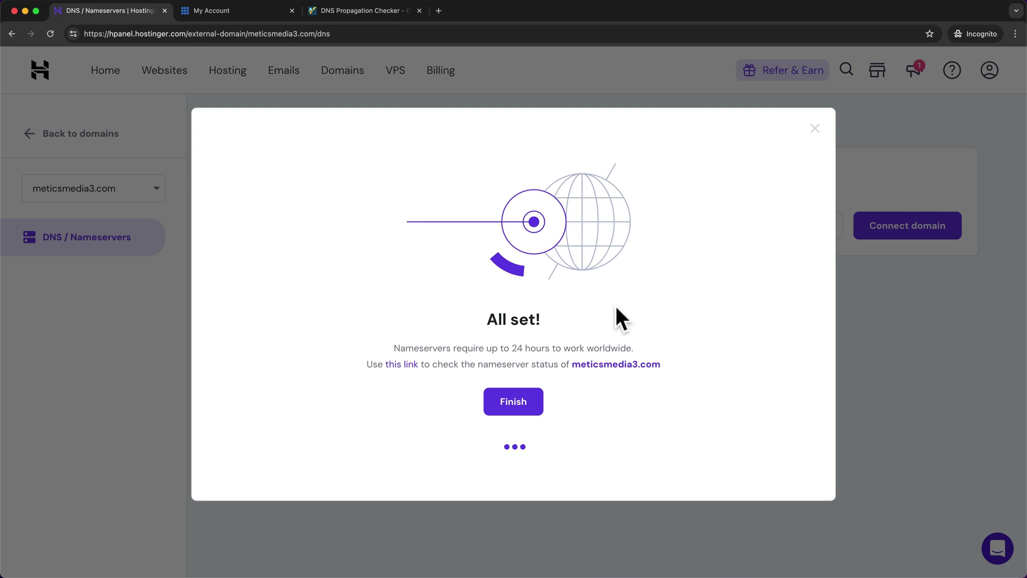
- Switch to the whatsmydns.net DNS propagation checker and look up the NS records of meticsmedia3.com
click(377, 14)
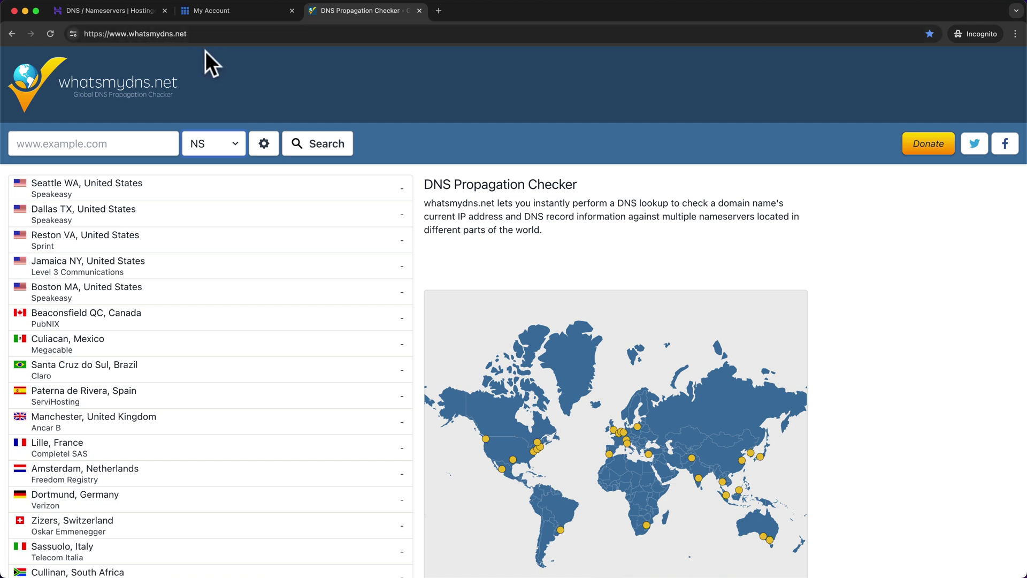
click(197, 34)
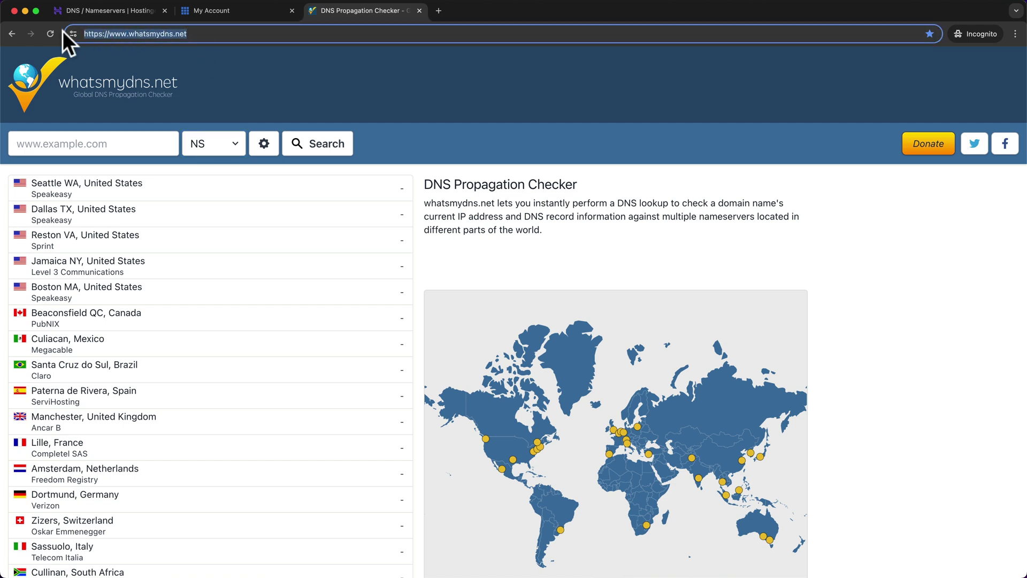
click(205, 33)
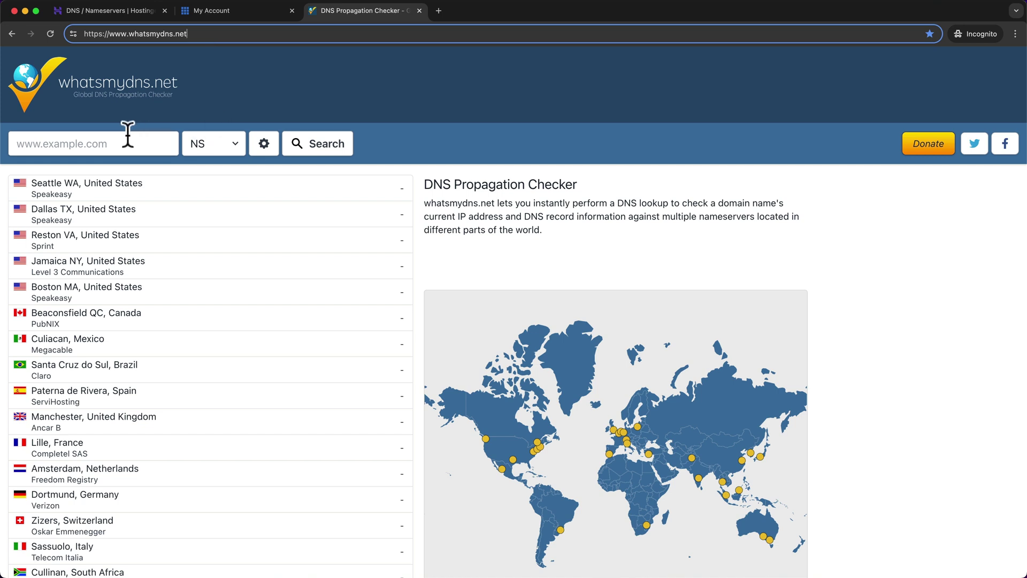
click(216, 144)
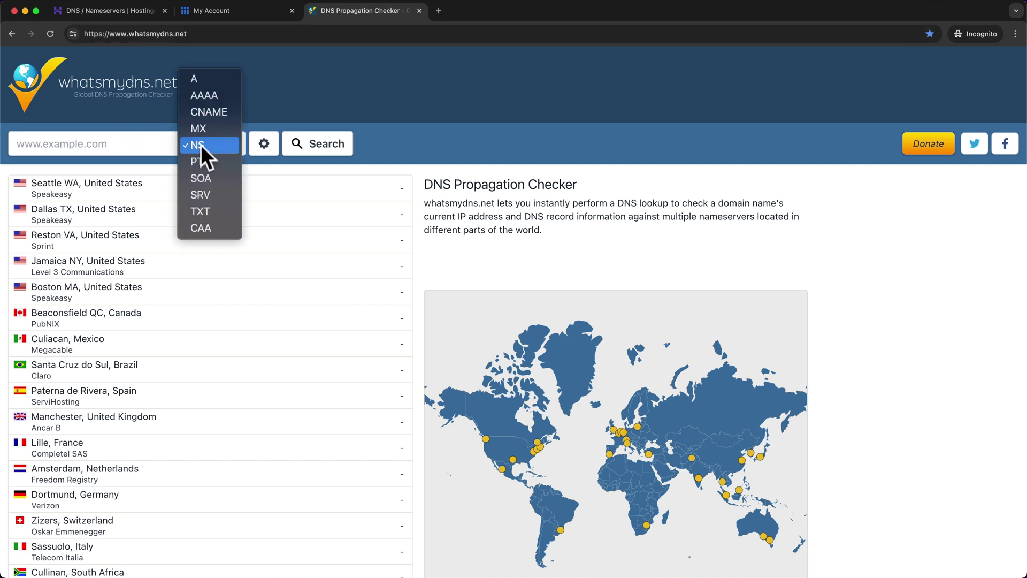
click(137, 138)
click(118, 141)
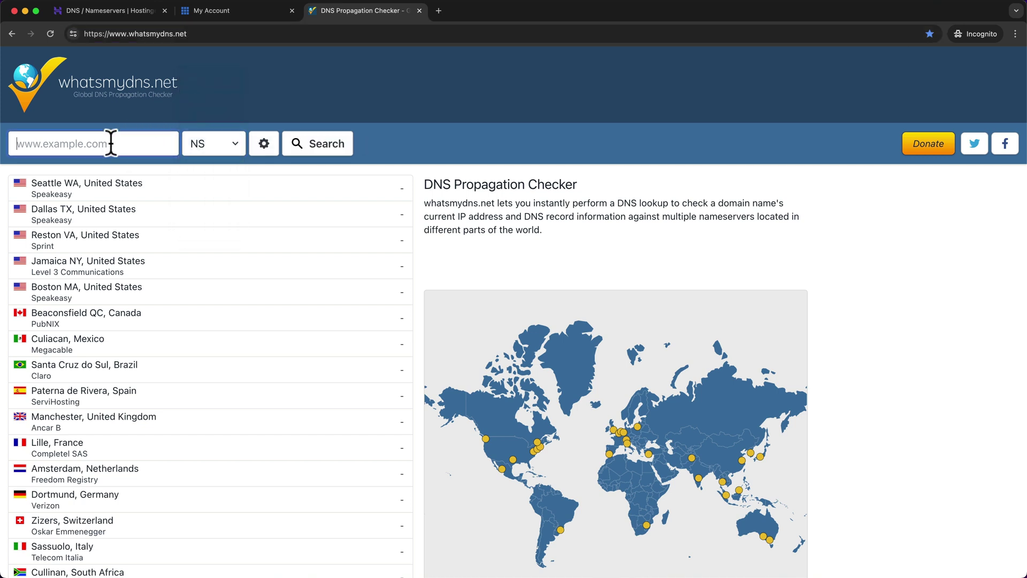
key(super+v)
click(297, 151)
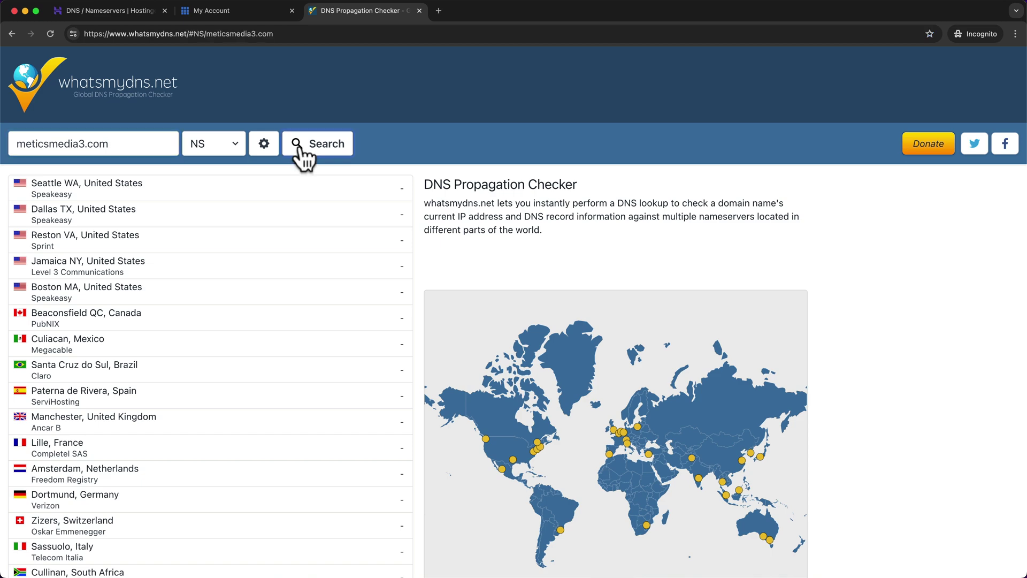
- Examine which nameservers each worldwide location returns for meticsmedia3.com in the propagation results
scroll(376, 273, down, 2)
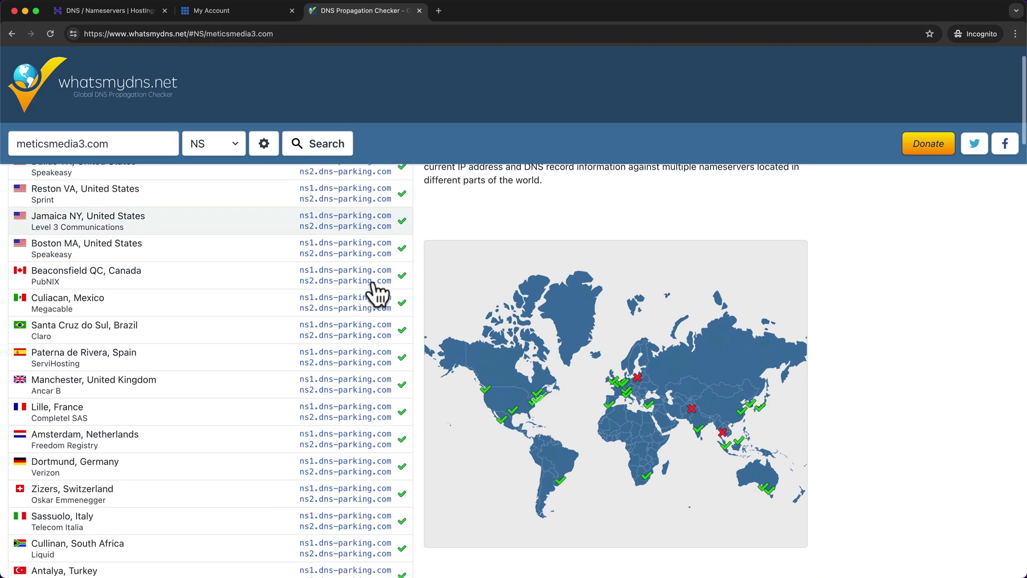
scroll(374, 292, down, 9)
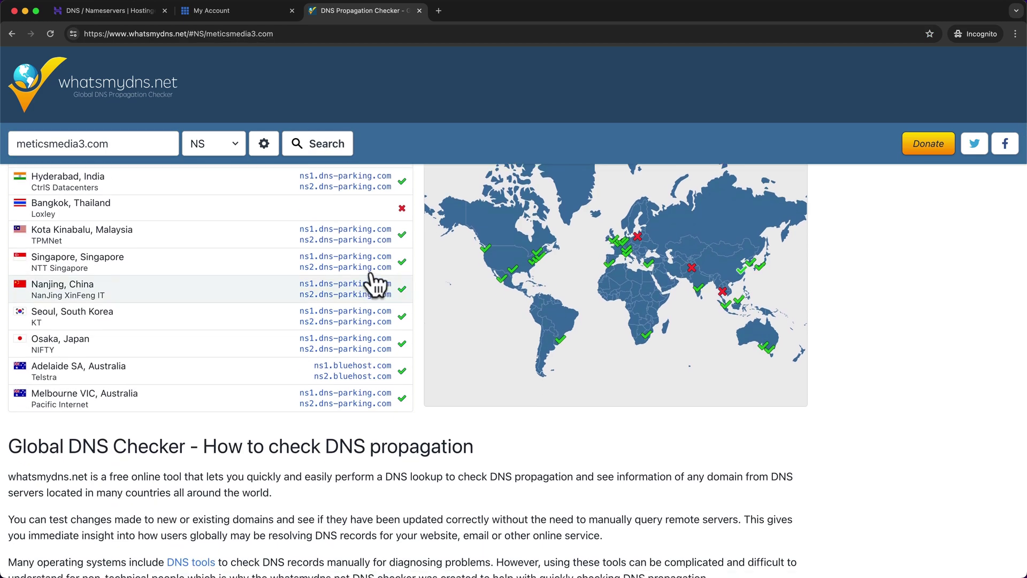
scroll(377, 283, up, 9)
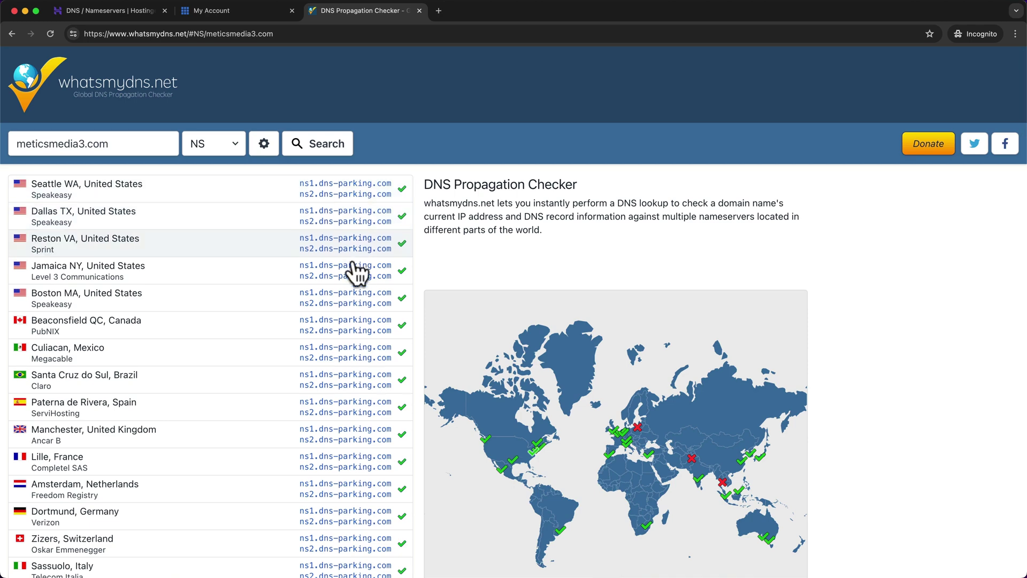
scroll(353, 271, down, 3)
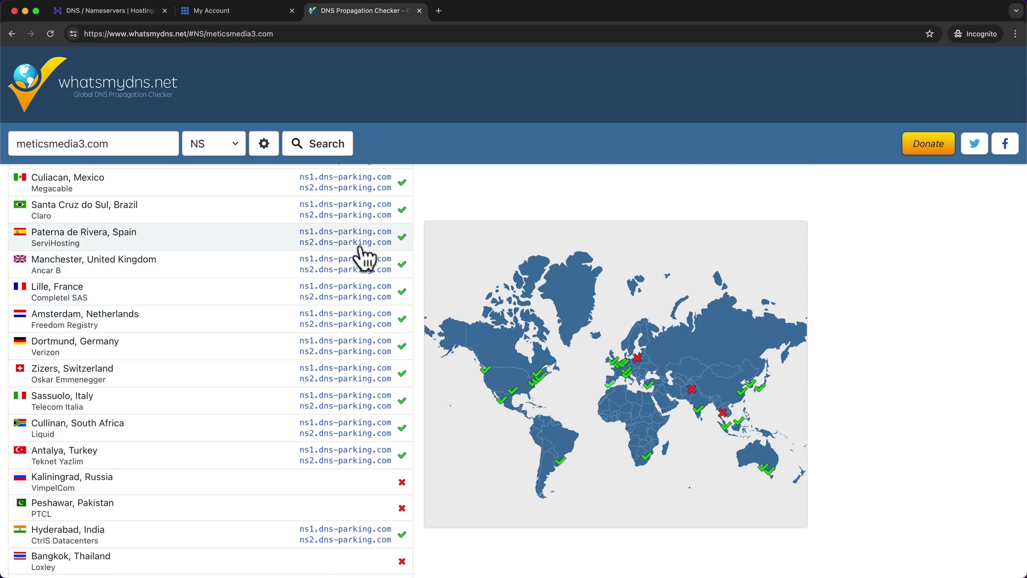
scroll(364, 257, down, 8)
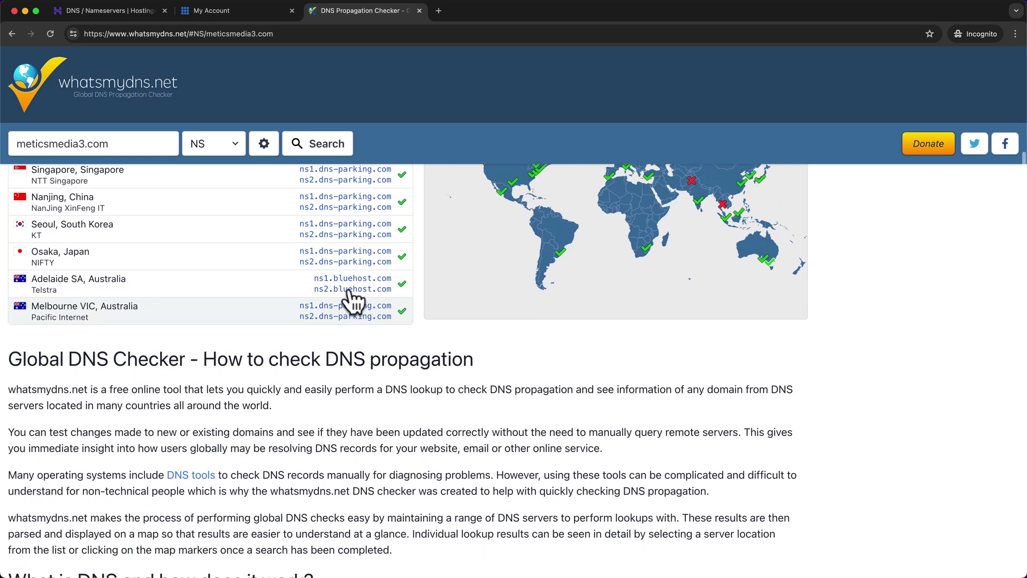
scroll(351, 302, up, 1)
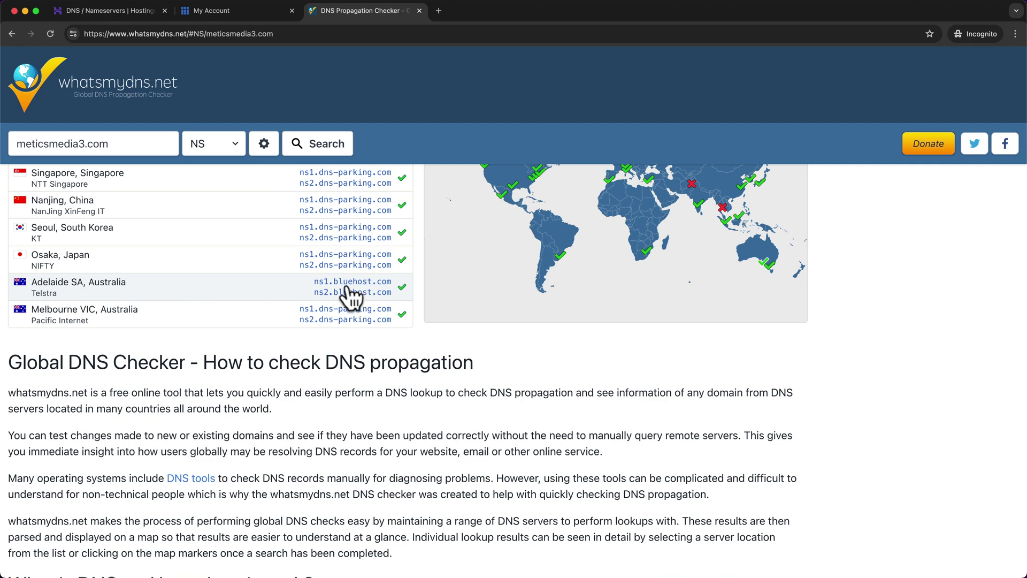
scroll(346, 288, up, 2)
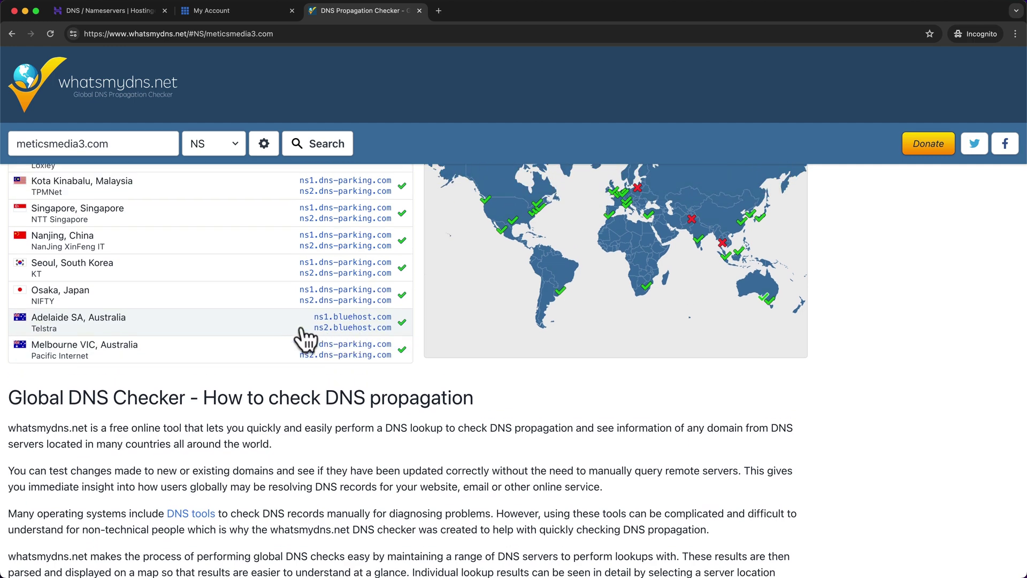
- Switch back to Hostinger, finish the domain connection setup and open the dashboard of the meticsmedia3.com website
click(143, 17)
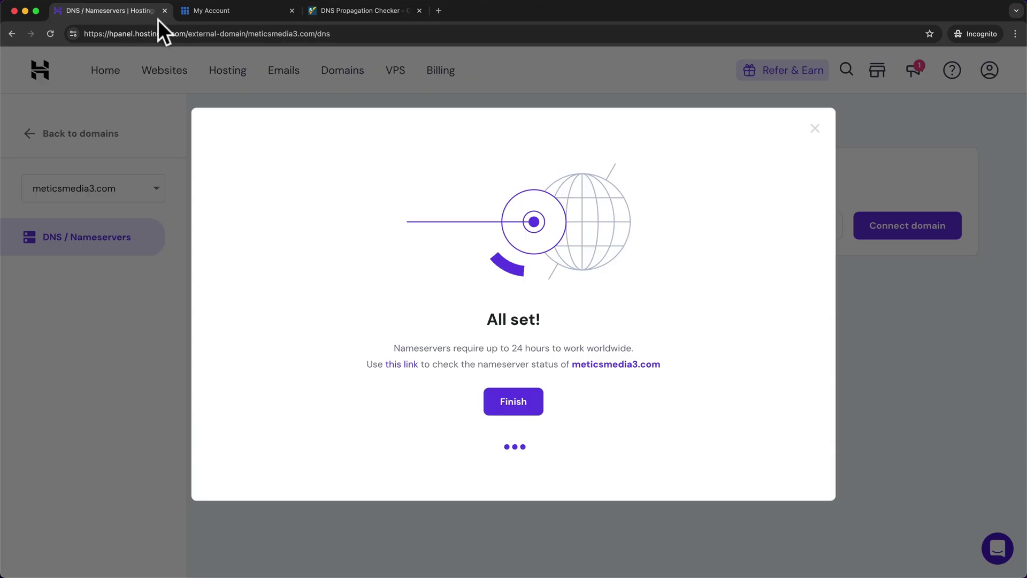
click(532, 404)
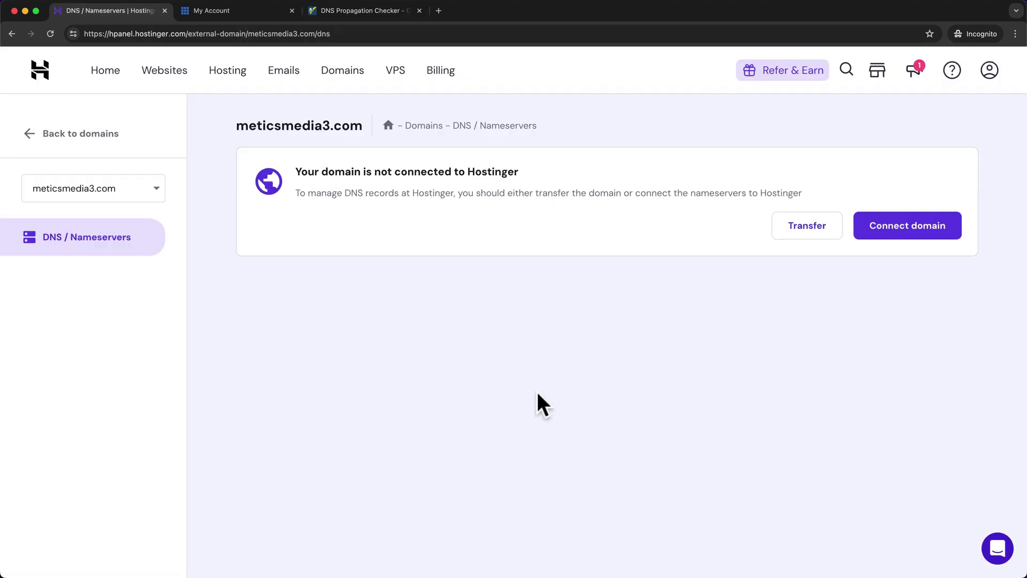
click(185, 75)
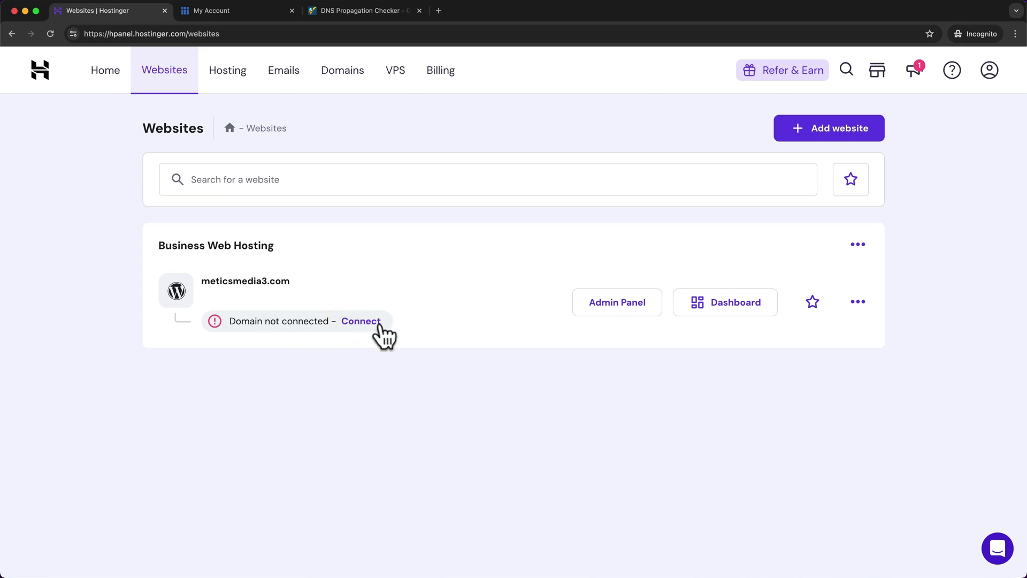
click(711, 304)
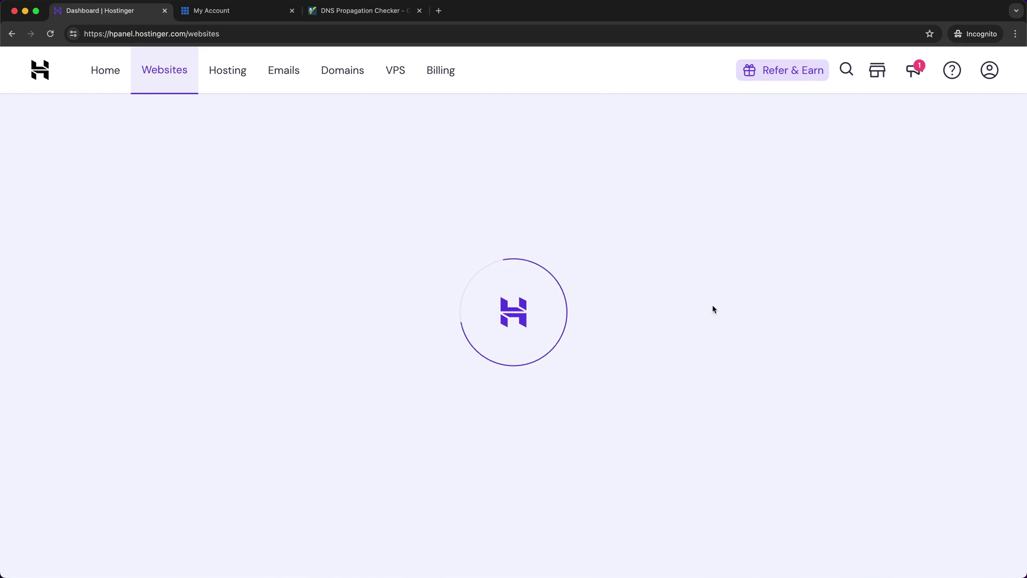